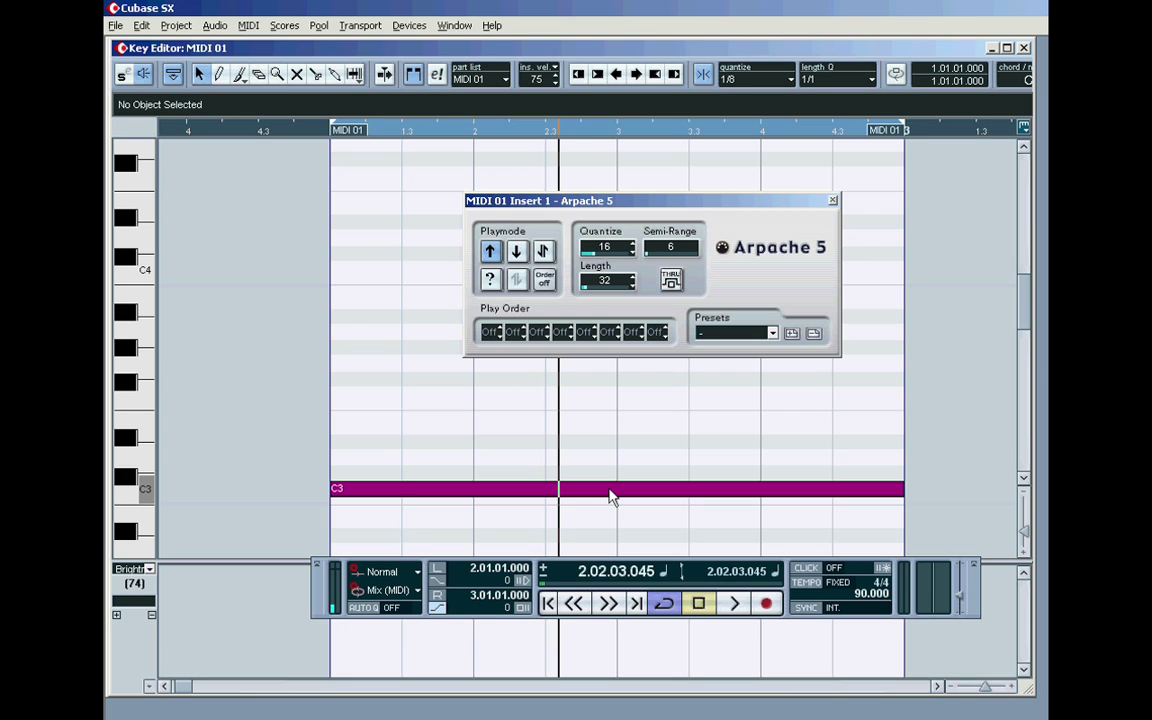
Erase the bar-long C3 note from the MIDI part.
{"action": "left_click", "coordinate": [611, 492]}
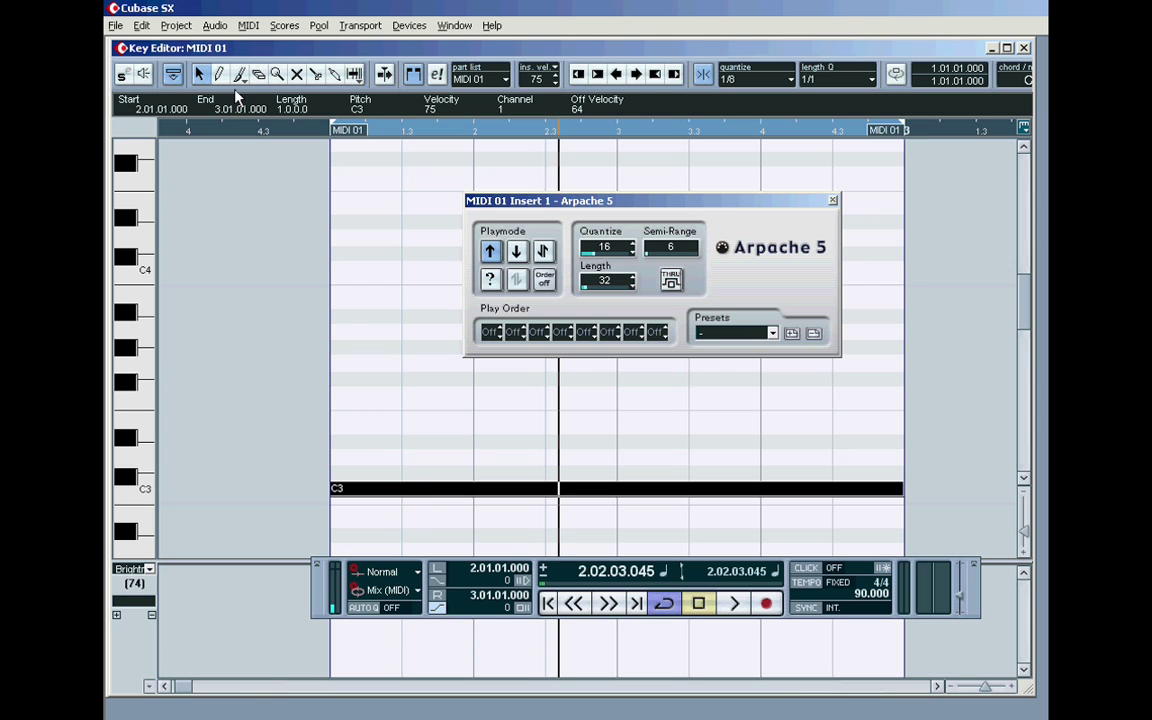
{"action": "left_click", "coordinate": [256, 76]}
{"action": "left_click", "coordinate": [496, 488]}
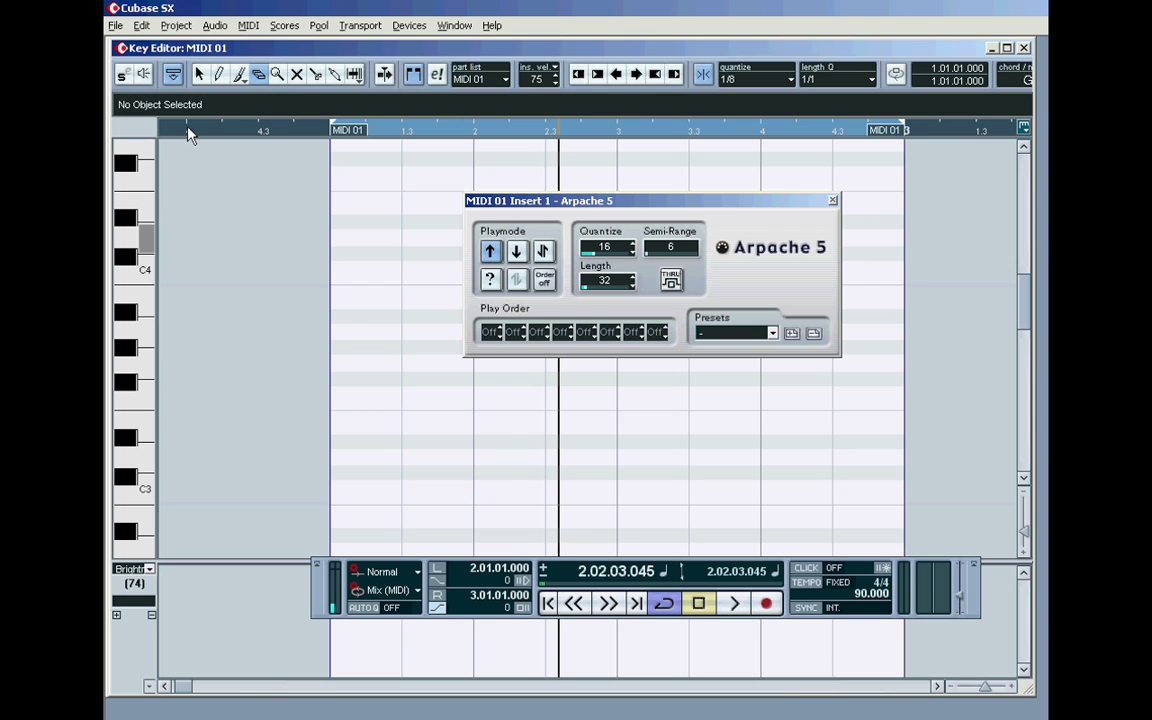
Prepare the Draw tool for note entry with quantize at 1/16 and length quantize at 1/32.
{"action": "key", "text": "8"}
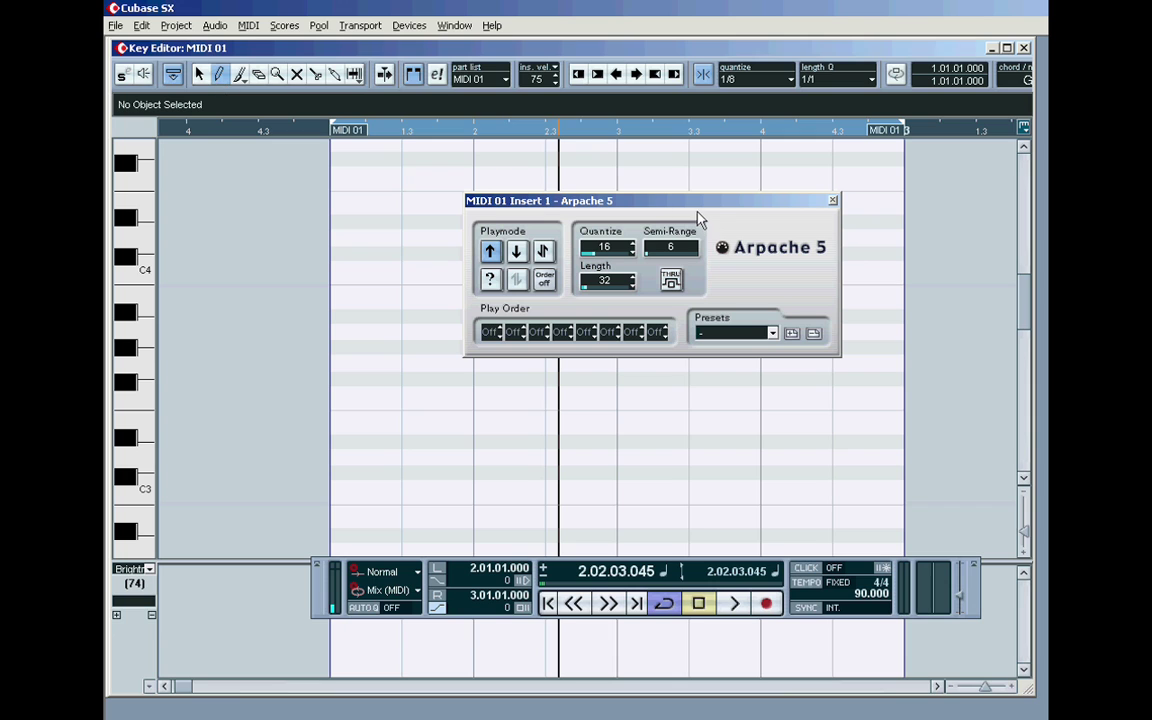
{"action": "left_click", "coordinate": [722, 77]}
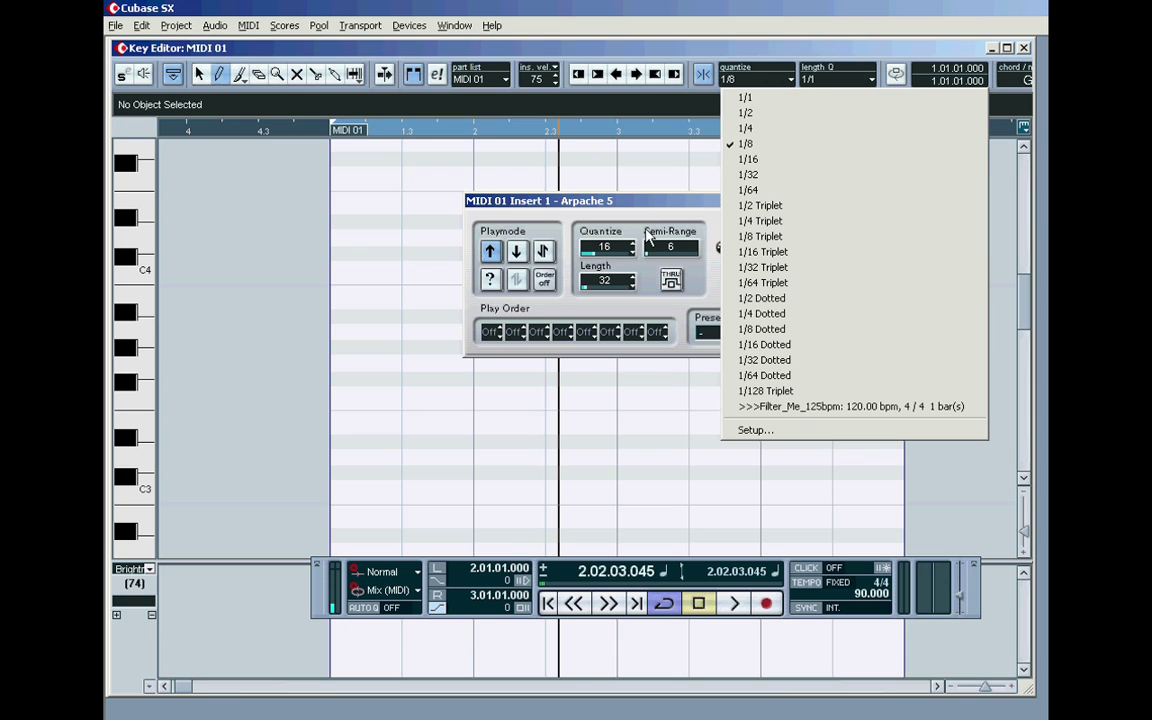
{"action": "left_click", "coordinate": [750, 162]}
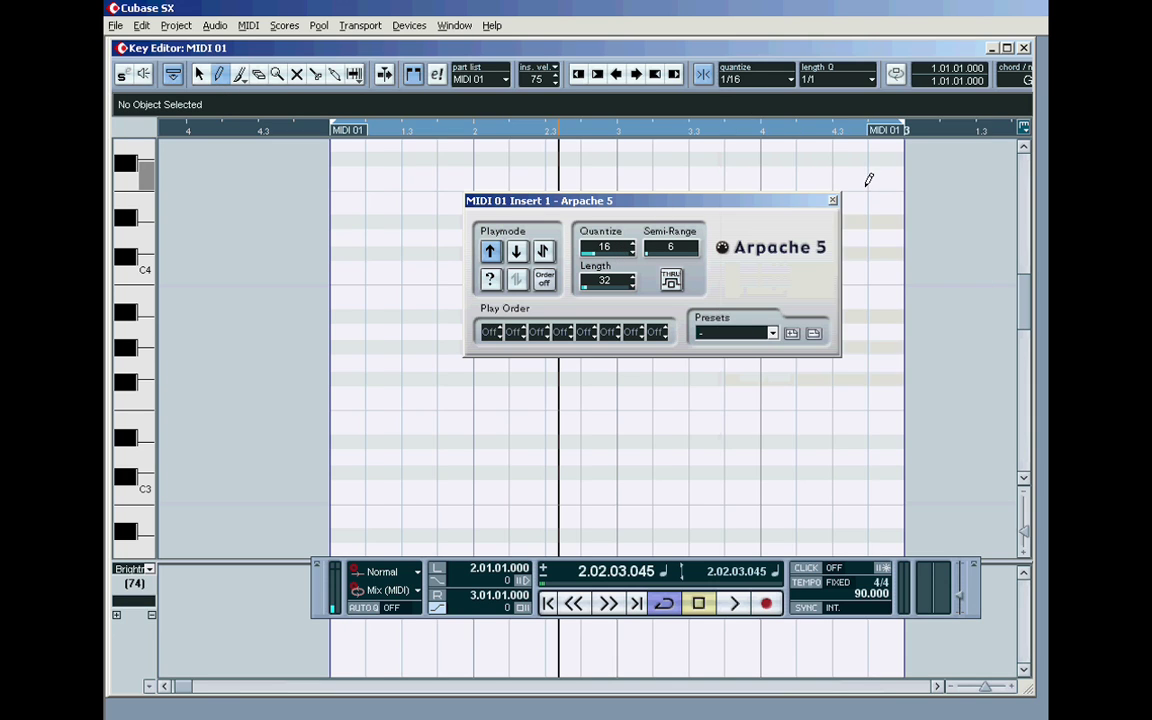
{"action": "left_click", "coordinate": [868, 82]}
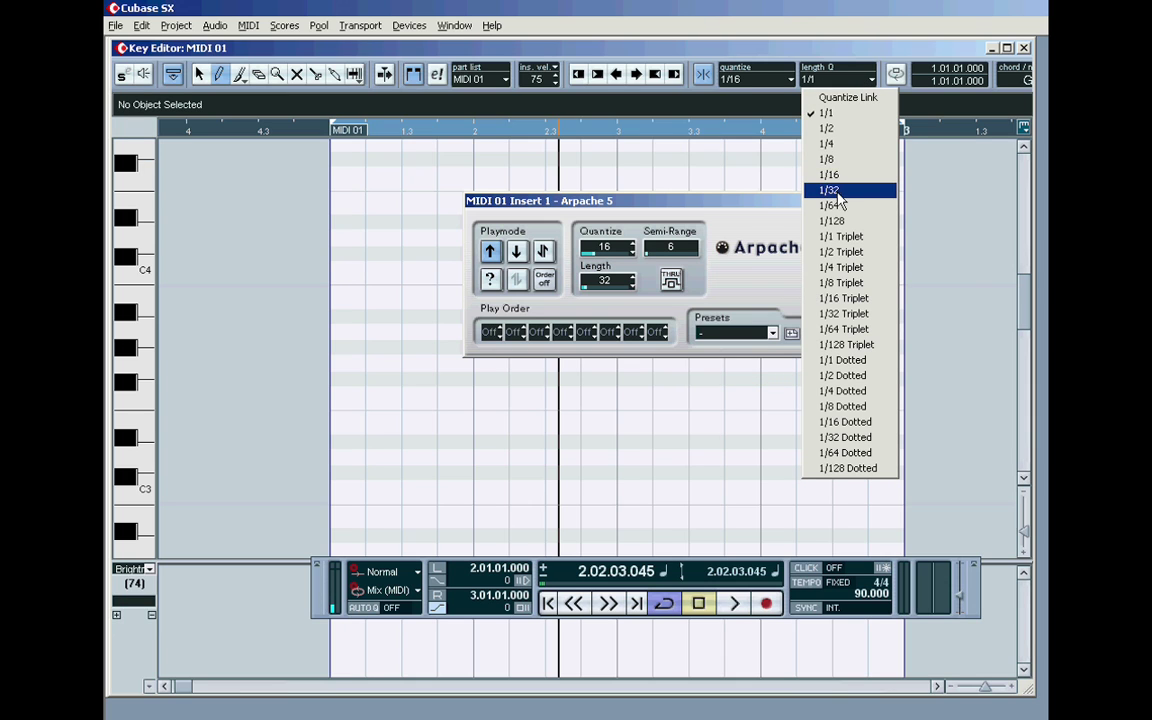
{"action": "left_click", "coordinate": [831, 191]}
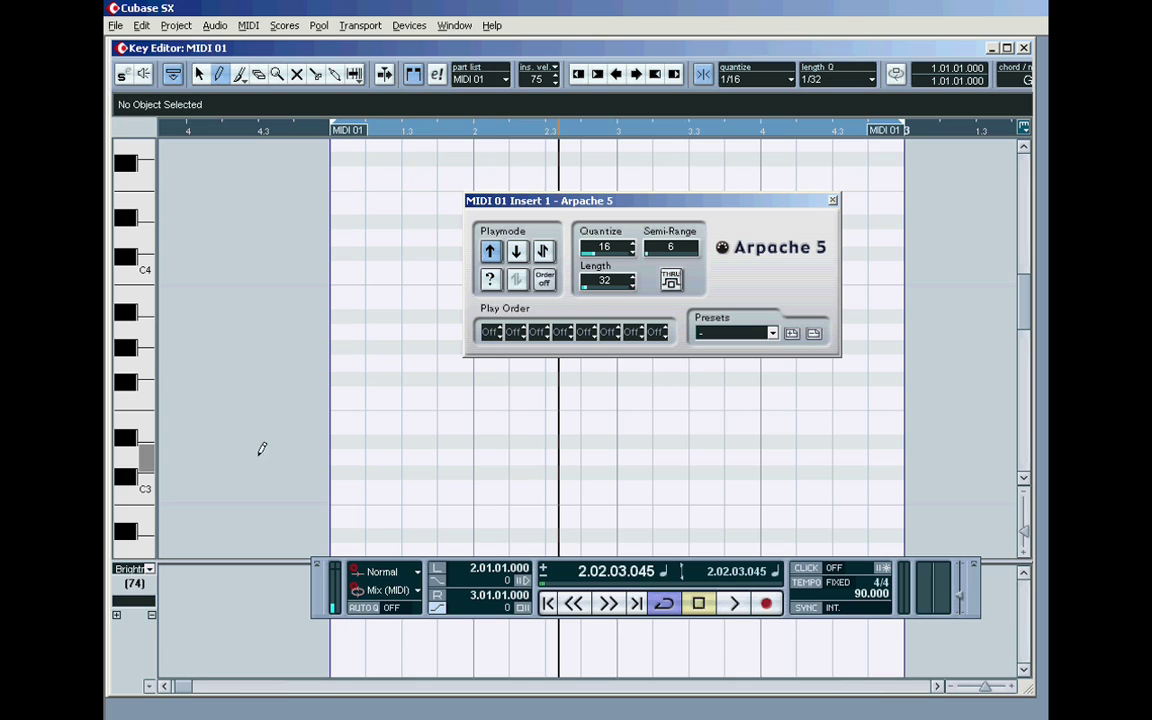
Draw sixteen 1/32-long C3 notes, one on every sixteenth position across the whole bar.
{"action": "left_click", "coordinate": [338, 488]}
{"action": "left_click", "coordinate": [373, 488]}
{"action": "left_click", "coordinate": [410, 488]}
{"action": "left_click", "coordinate": [445, 488]}
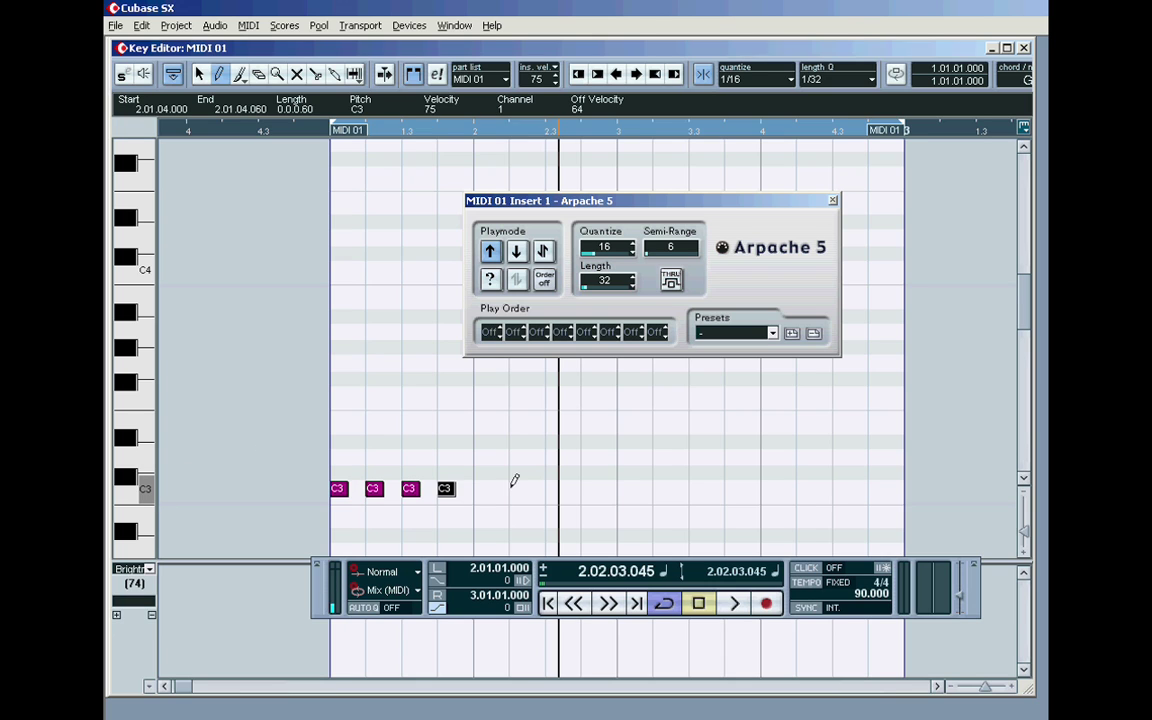
{"action": "left_click", "coordinate": [481, 488]}
{"action": "left_click", "coordinate": [516, 488]}
{"action": "left_click", "coordinate": [553, 488]}
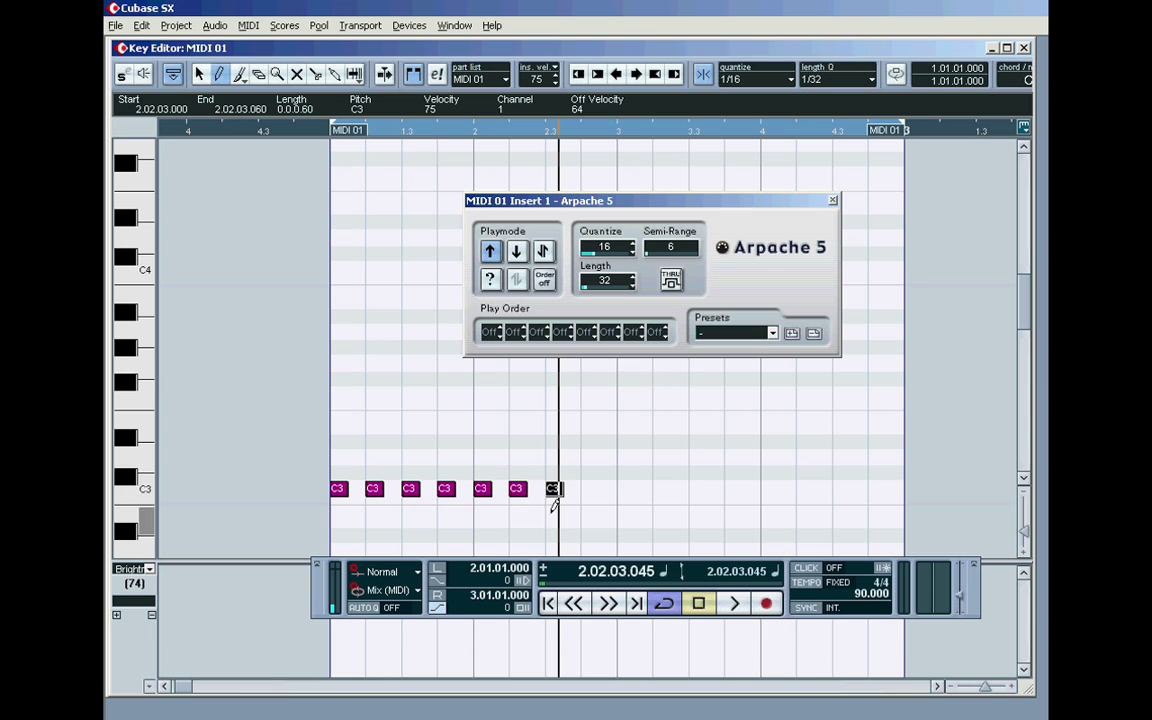
{"action": "left_click", "coordinate": [588, 488]}
{"action": "left_click", "coordinate": [625, 488]}
{"action": "left_click", "coordinate": [660, 488]}
{"action": "left_click", "coordinate": [696, 488]}
{"action": "left_click", "coordinate": [733, 488]}
{"action": "left_click", "coordinate": [768, 488]}
{"action": "left_click", "coordinate": [804, 488]}
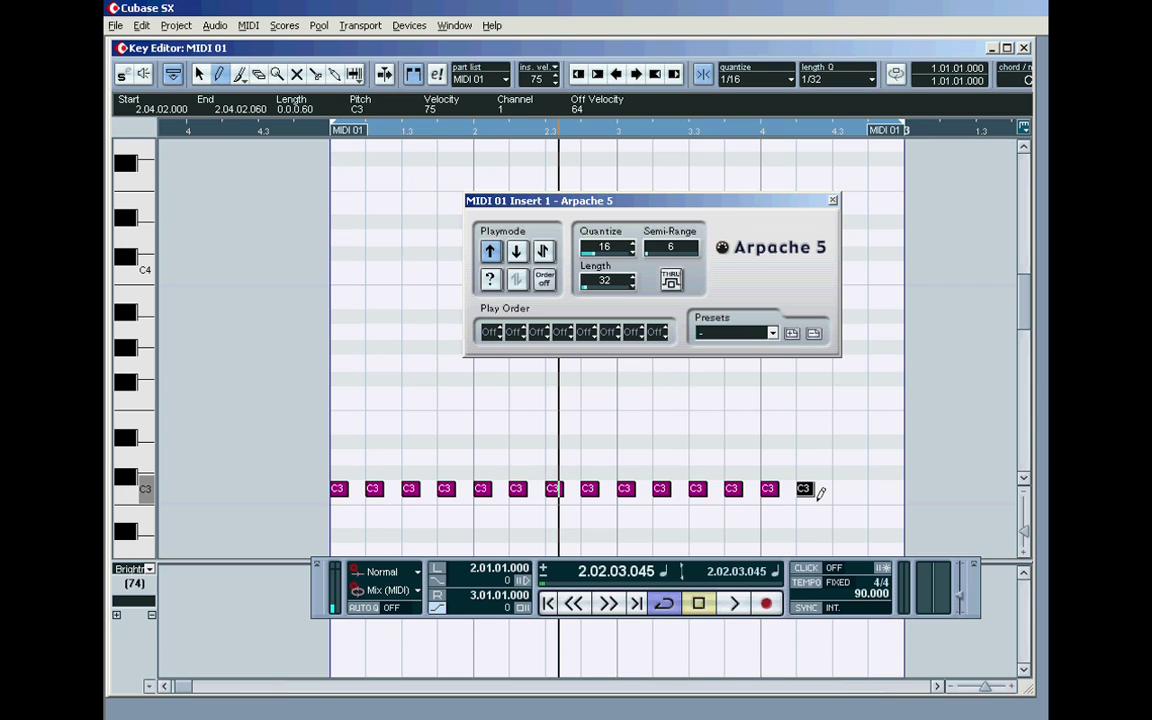
{"action": "left_click", "coordinate": [840, 488]}
{"action": "left_click", "coordinate": [876, 488]}
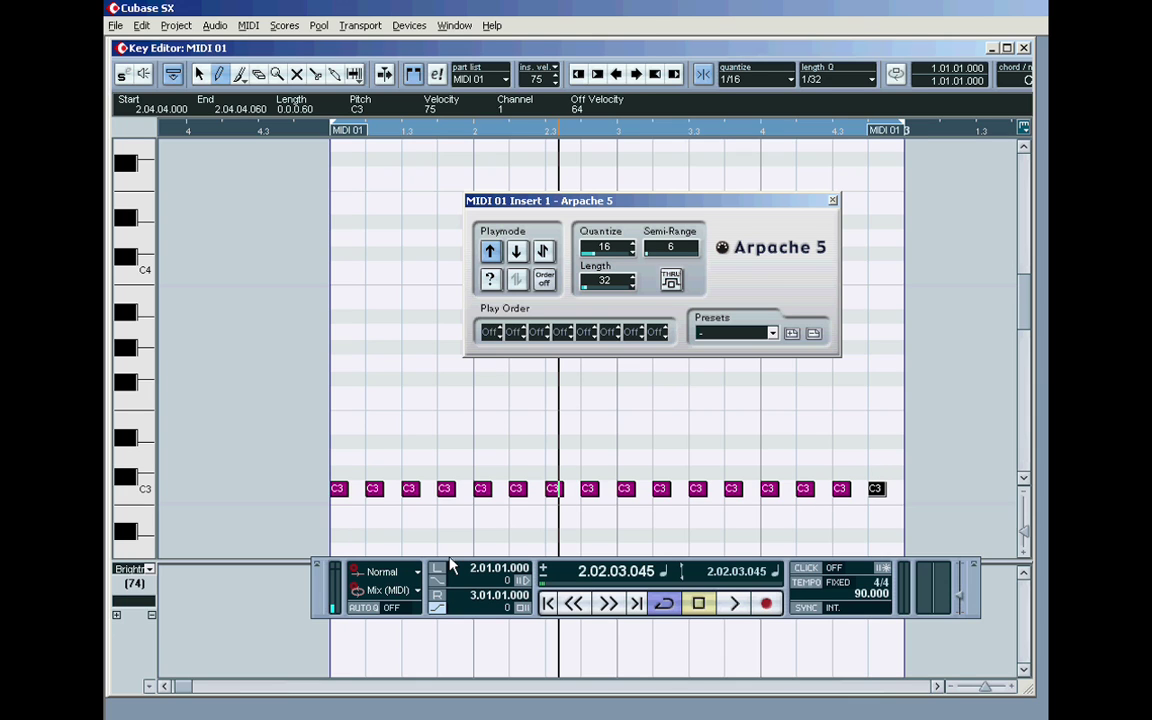
Play back the hand-drawn C3 pattern and delete all of its notes.
{"action": "key", "text": "space"}
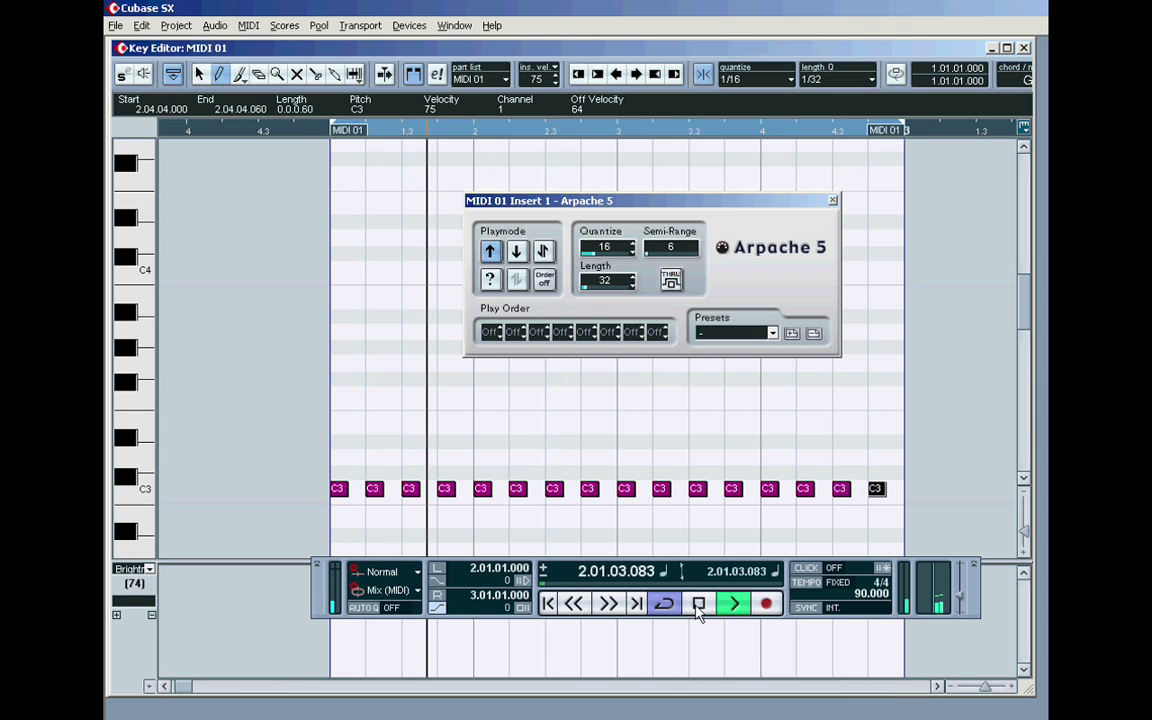
{"action": "left_click", "coordinate": [698, 604]}
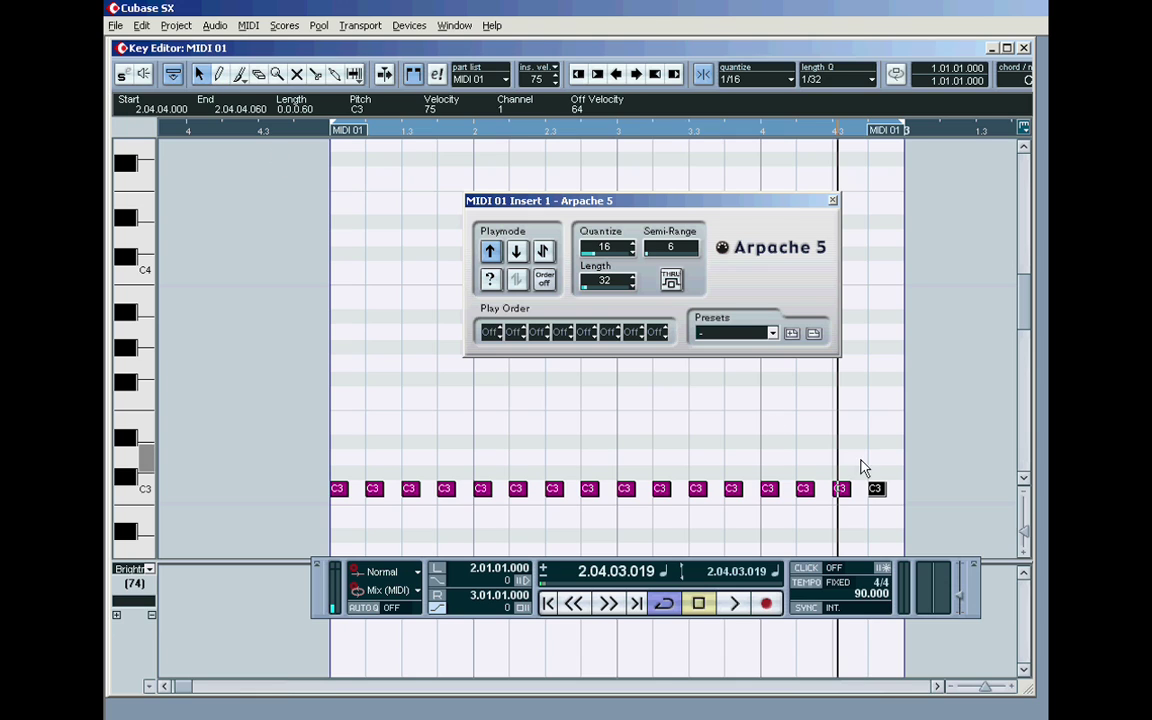
{"action": "left_click_drag", "start_coordinate": [893, 468], "coordinate": [303, 526]}
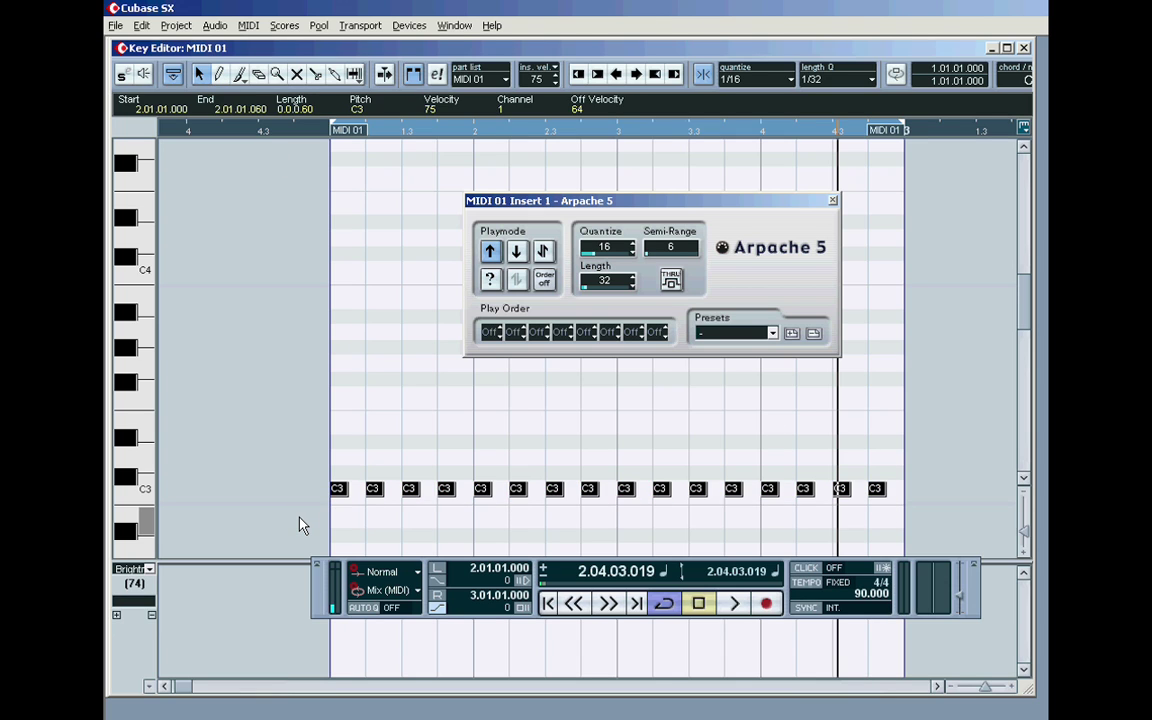
{"action": "key", "text": "Delete"}
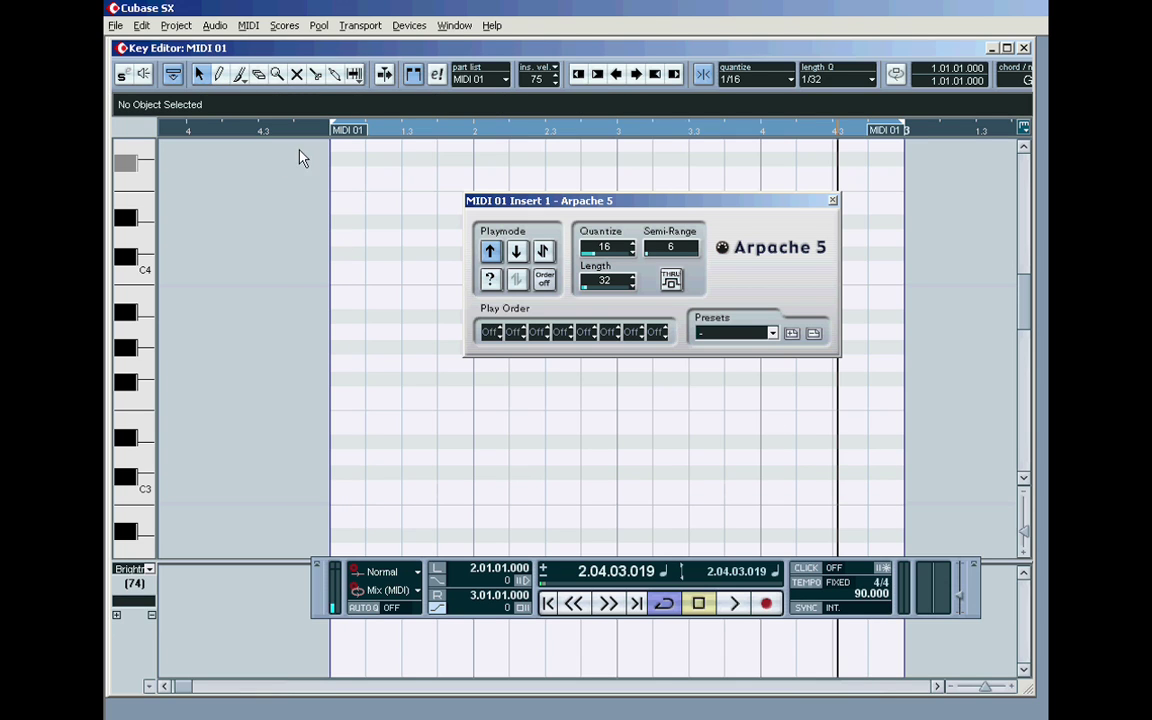
Paint a row of repeated C3 notes across the bar using the Paint brush mode.
{"action": "left_click", "coordinate": [243, 80]}
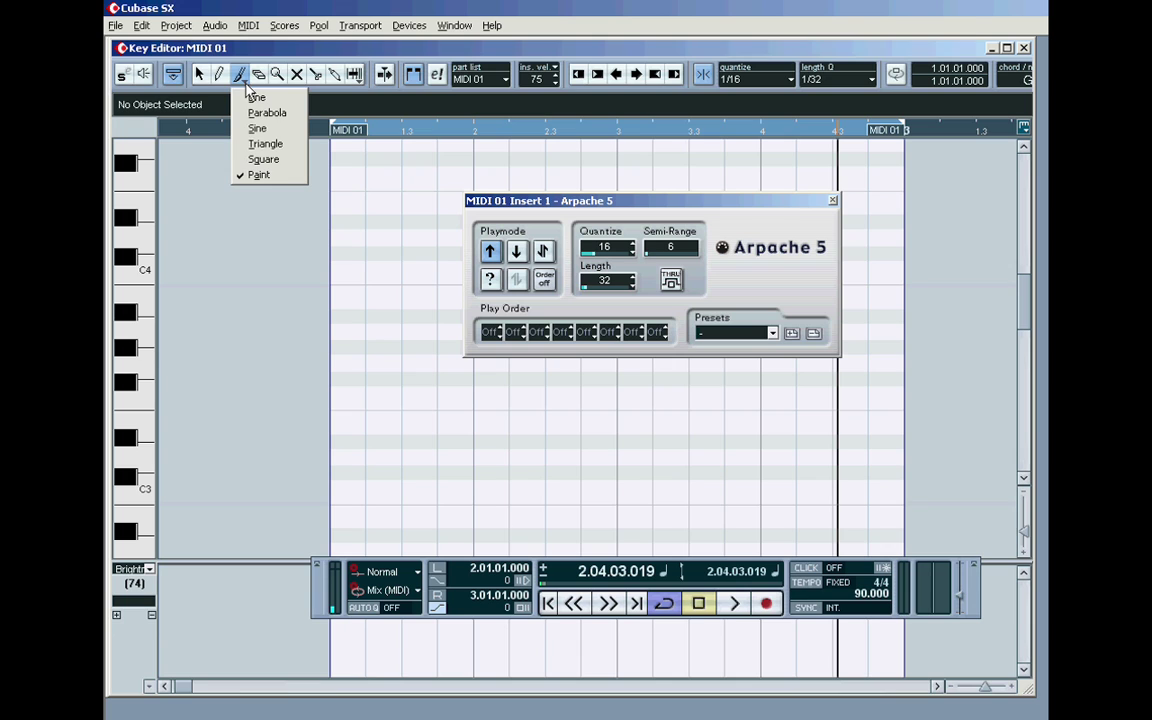
{"action": "left_click", "coordinate": [262, 175]}
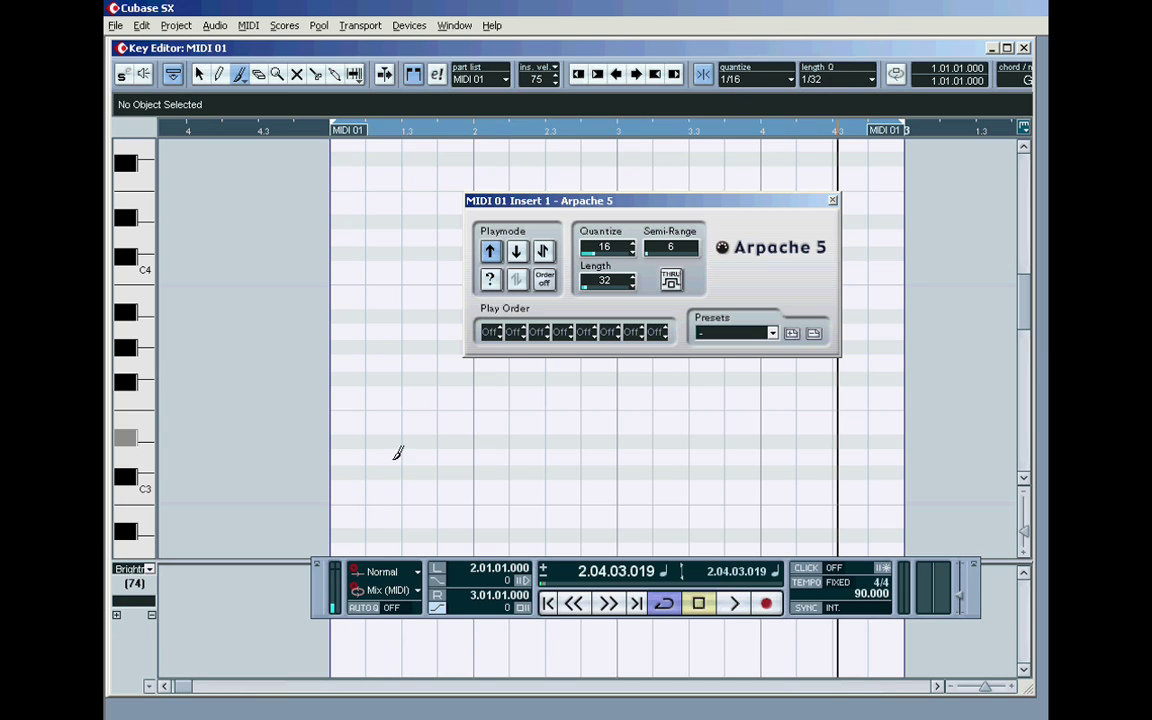
{"action": "left_click", "coordinate": [340, 488]}
{"action": "mouse_move", "coordinate": [345, 484]}
{"action": "left_mouse_down"}
{"action": "mouse_move", "coordinate": [719, 486]}
{"action": "mouse_move", "coordinate": [691, 514]}
{"action": "mouse_move", "coordinate": [746, 441]}
{"action": "mouse_move", "coordinate": [757, 477]}
{"action": "mouse_move", "coordinate": [836, 504]}
{"action": "mouse_move", "coordinate": [876, 488]}
{"action": "left_mouse_up"}
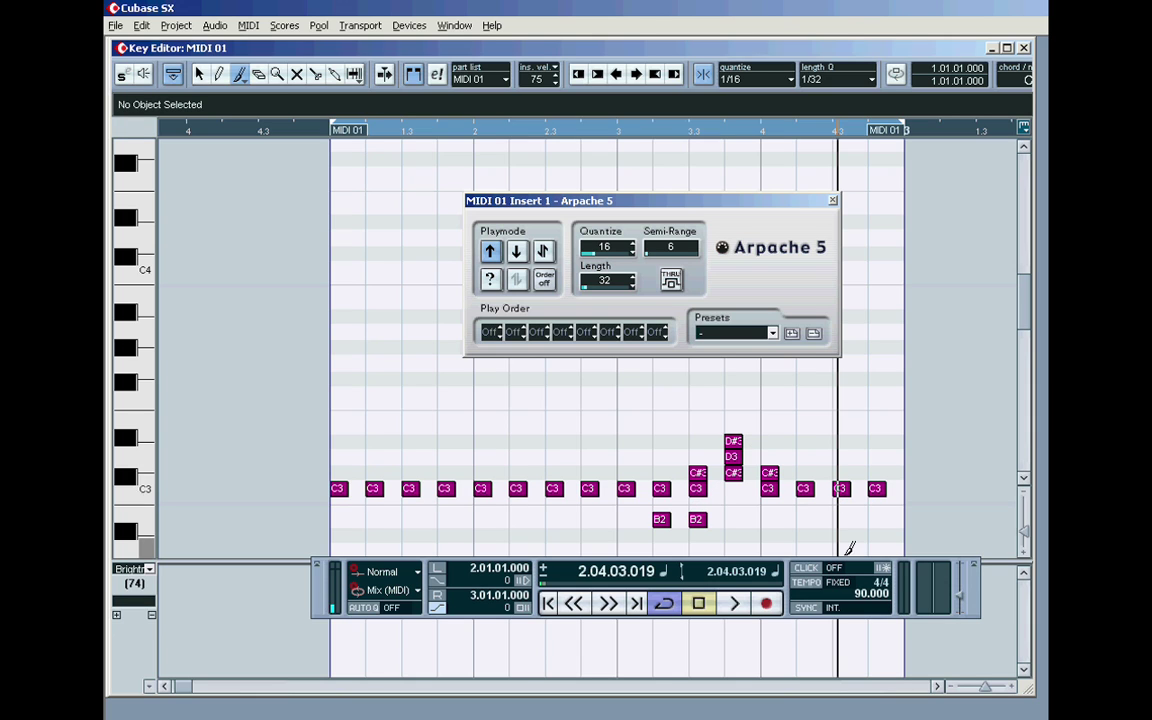
Delete the painted notes after beat 3, including the off-pitch ones, and repaint that stretch with C3 notes.
{"action": "left_click", "coordinate": [203, 76]}
{"action": "left_click_drag", "start_coordinate": [879, 400], "coordinate": [648, 527]}
{"action": "key", "text": "Delete"}
{"action": "left_click", "coordinate": [239, 74]}
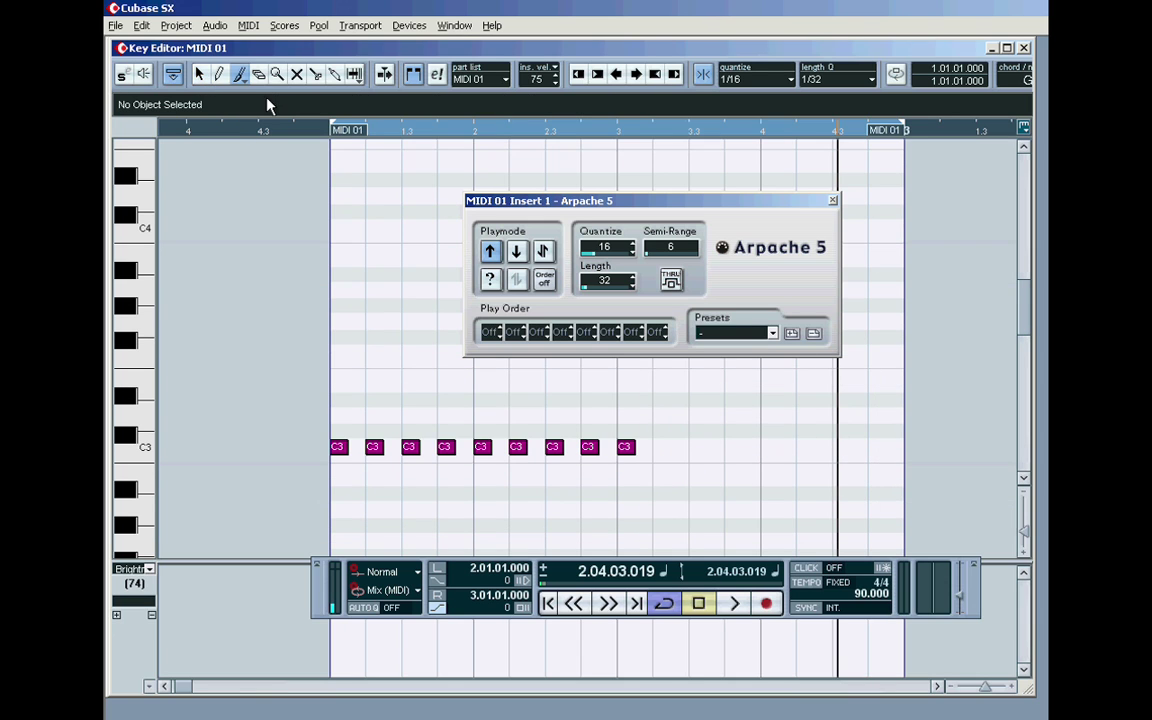
{"action": "left_click_drag", "start_coordinate": [688, 445], "coordinate": [884, 447]}
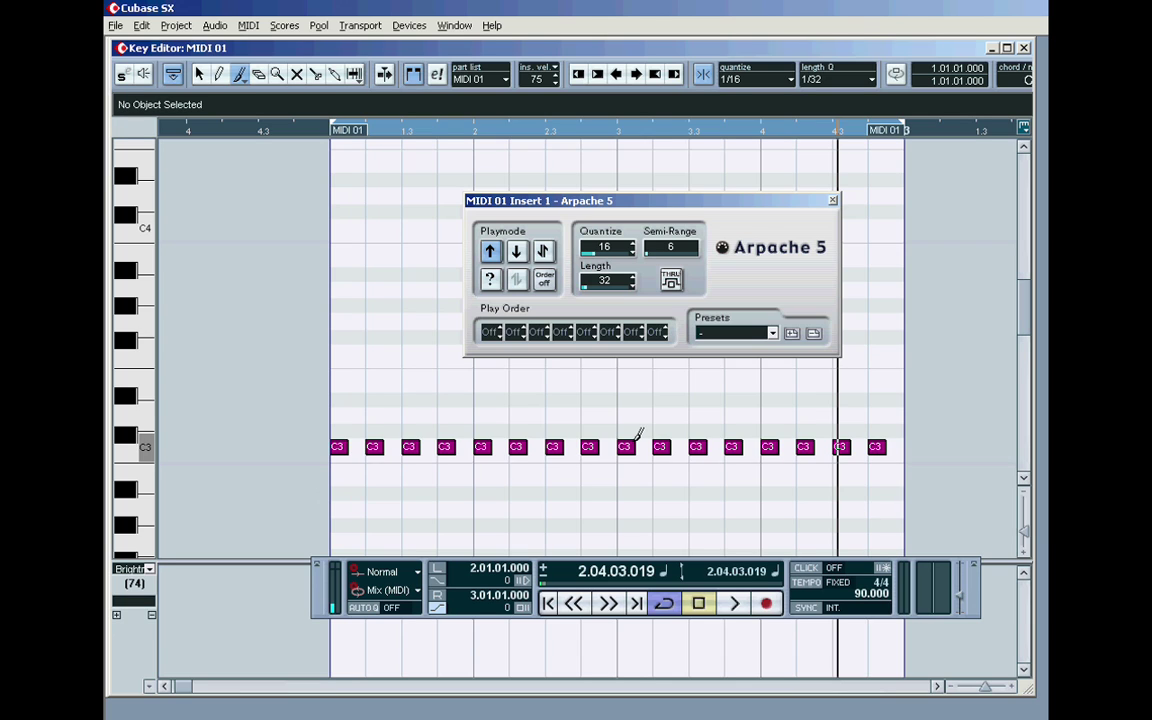
Play the painted C3 pattern from the left locator and delete all of its notes.
{"action": "left_click", "coordinate": [438, 571]}
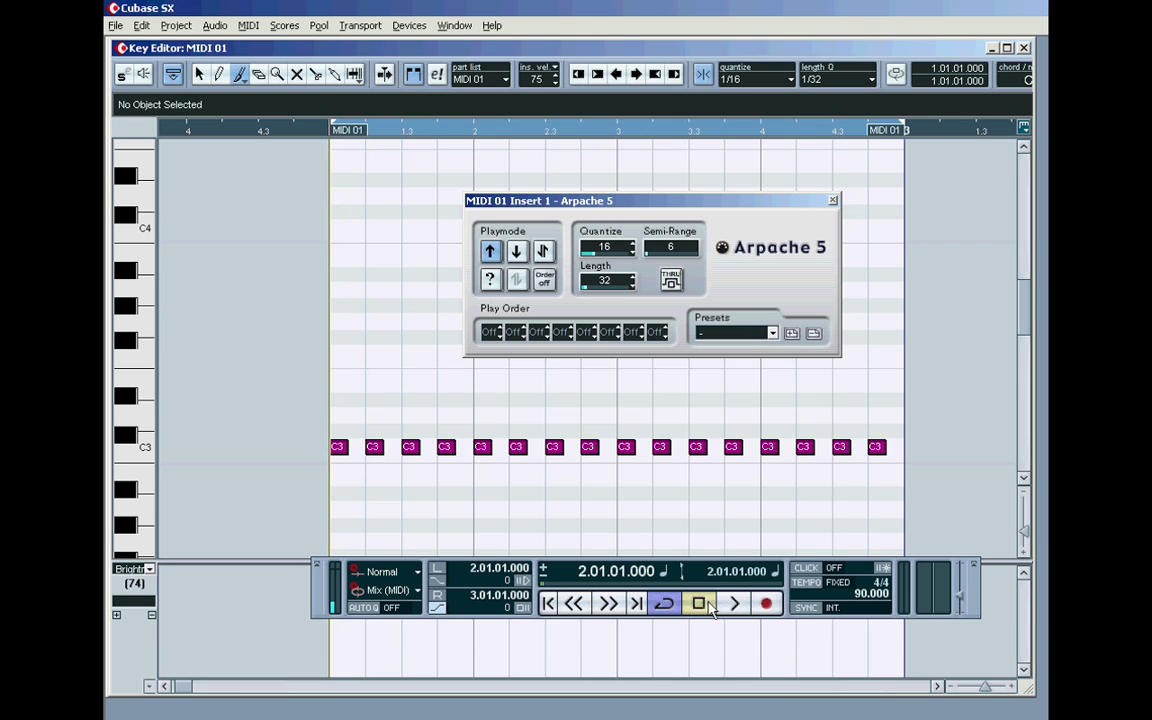
{"action": "left_click", "coordinate": [731, 604]}
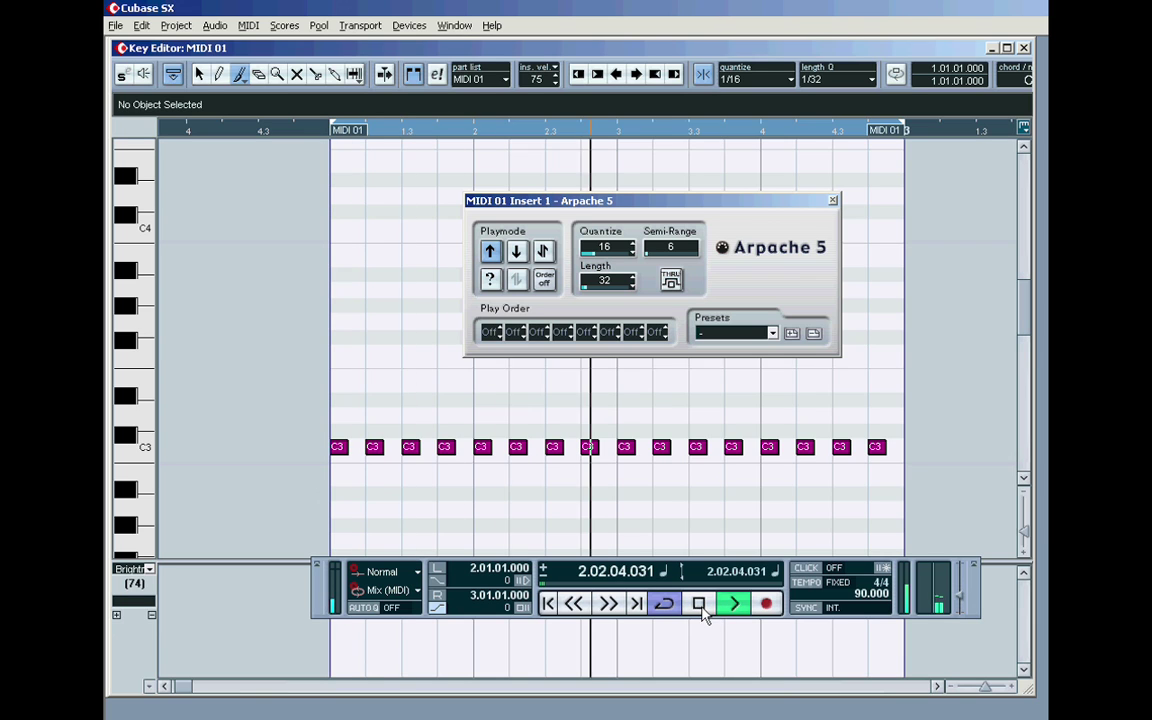
{"action": "left_click", "coordinate": [199, 74]}
{"action": "mouse_move", "coordinate": [933, 406]}
{"action": "left_mouse_down"}
{"action": "mouse_move", "coordinate": [393, 496]}
{"action": "mouse_move", "coordinate": [310, 497]}
{"action": "left_mouse_up"}
{"action": "key", "text": "Delete"}
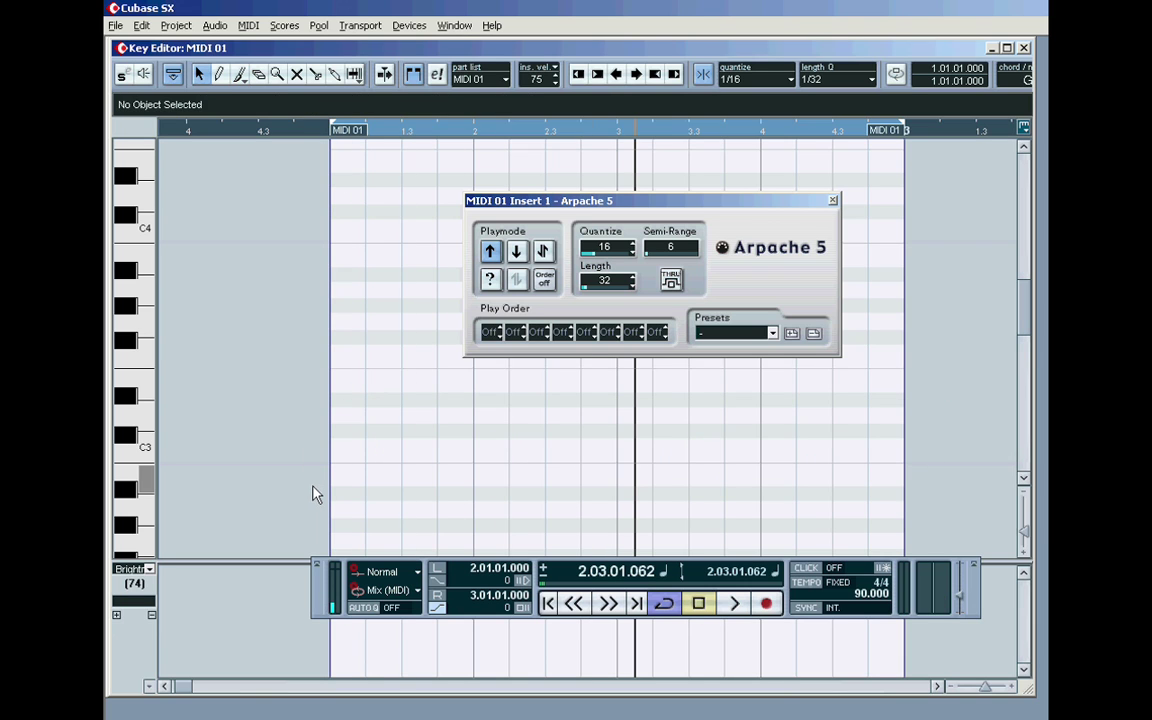
Set the length quantize to 1/1 and draw one C3 note filling the bar.
{"action": "left_click", "coordinate": [218, 74]}
{"action": "left_click", "coordinate": [872, 80]}
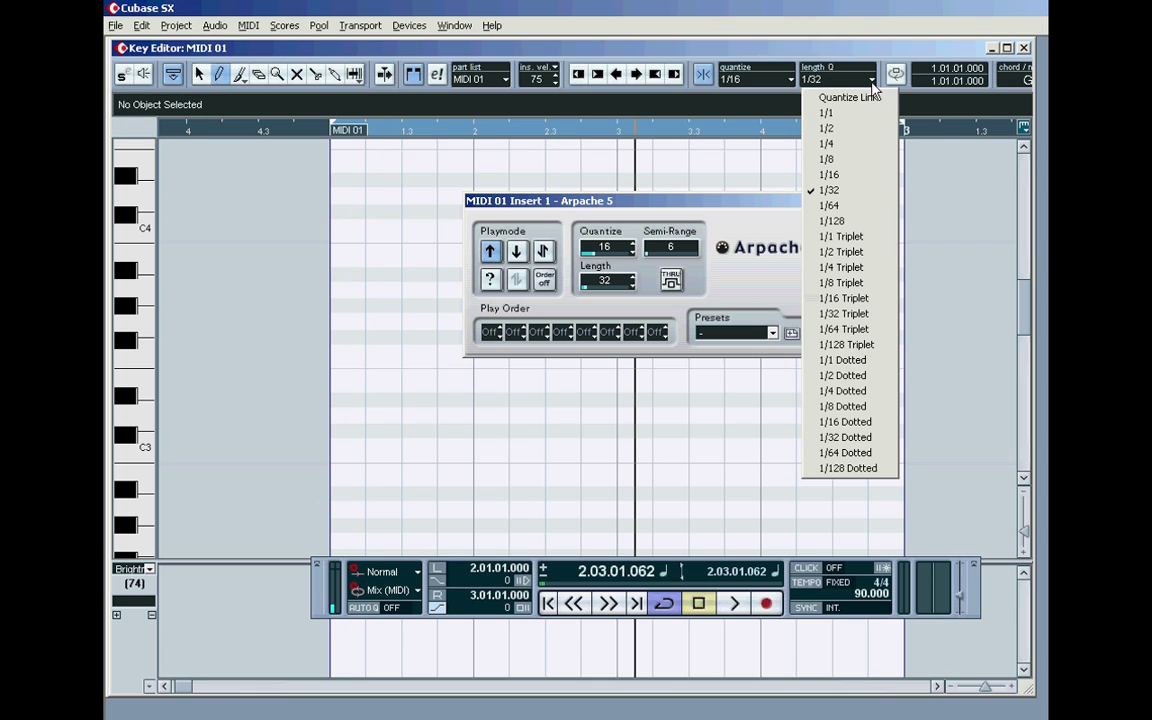
{"action": "left_click", "coordinate": [830, 114]}
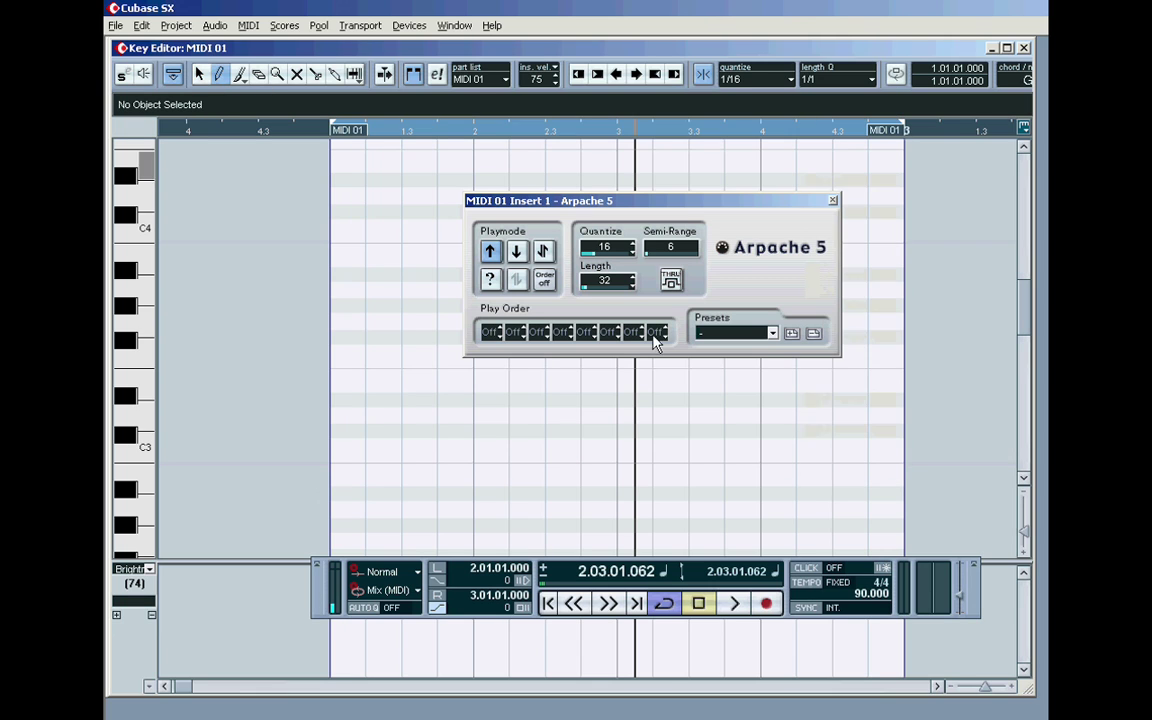
{"action": "left_click", "coordinate": [345, 448]}
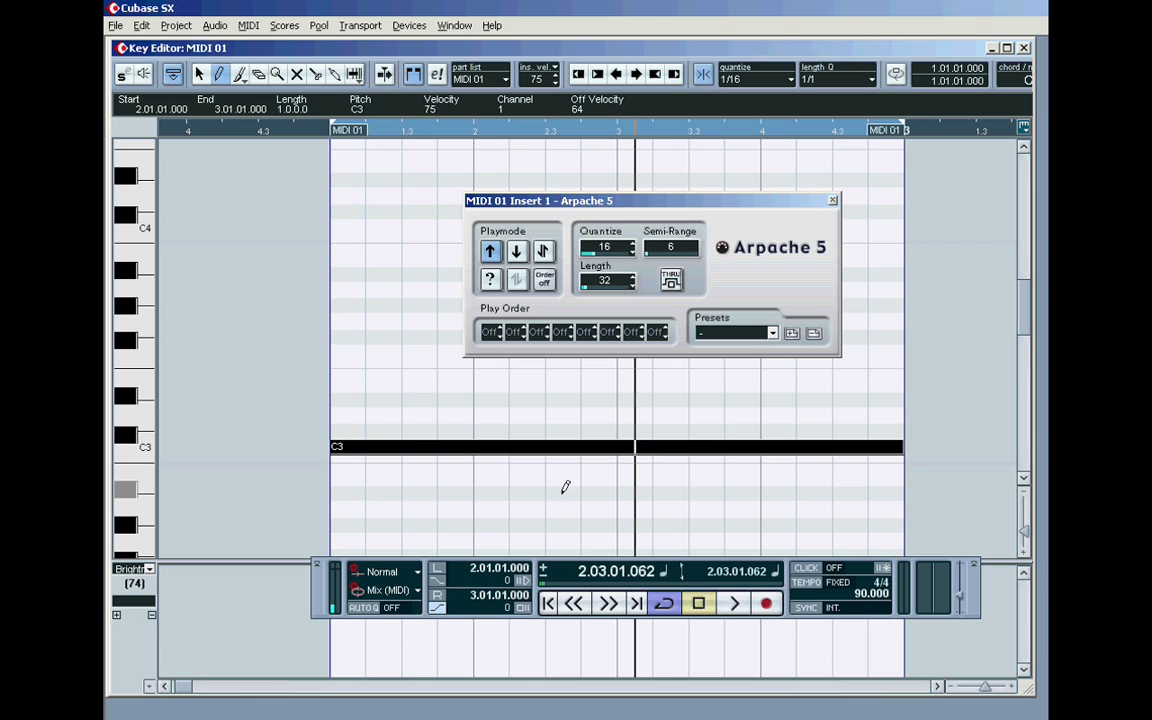
Play the bar-long C3 note through the arpeggiator from the left locator and stop playback.
{"action": "key", "text": "KP_1"}
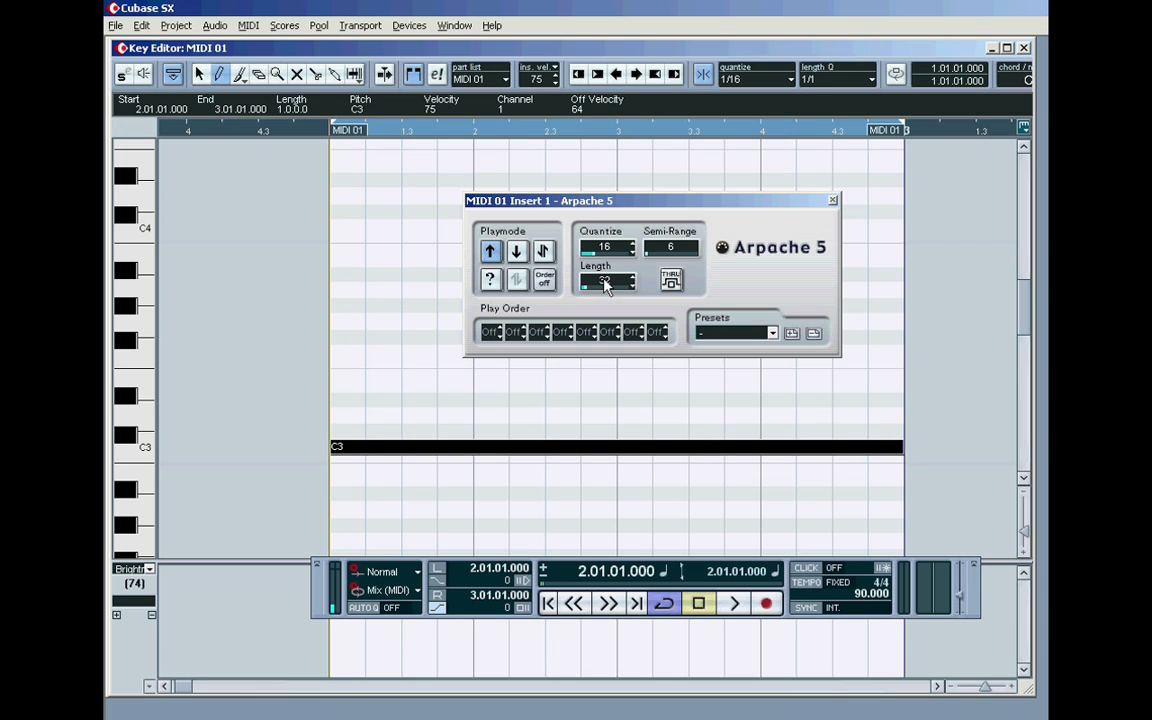
{"action": "left_click", "coordinate": [734, 603]}
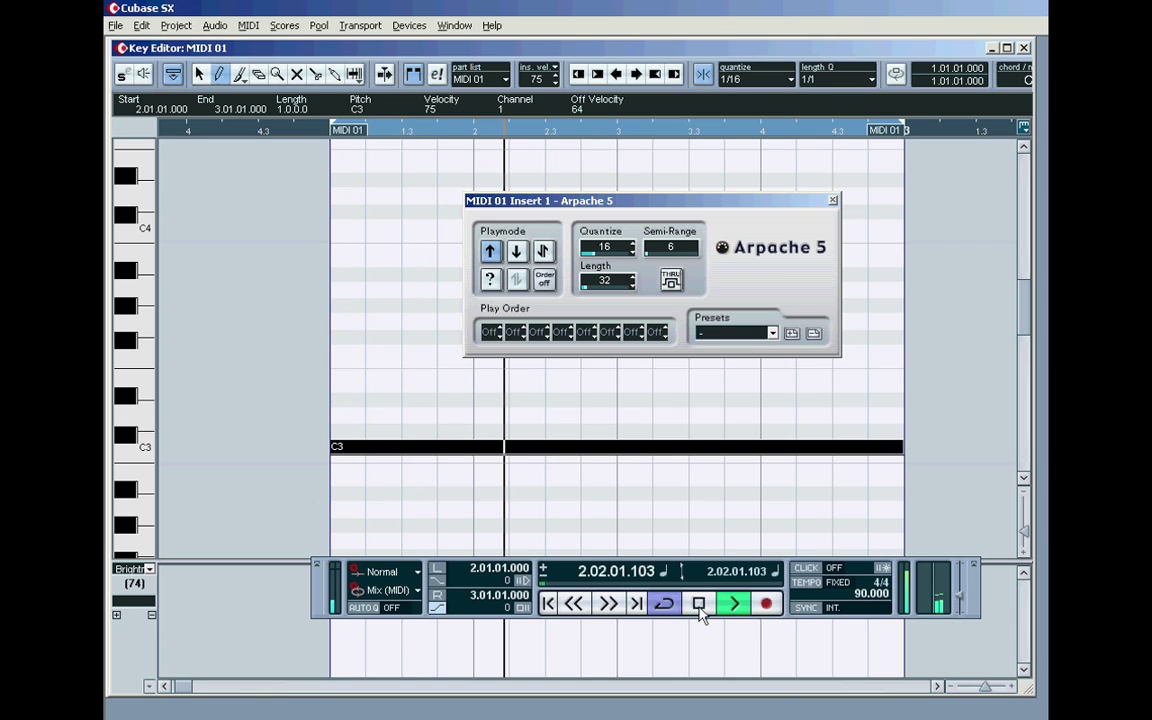
{"action": "left_click", "coordinate": [699, 605]}
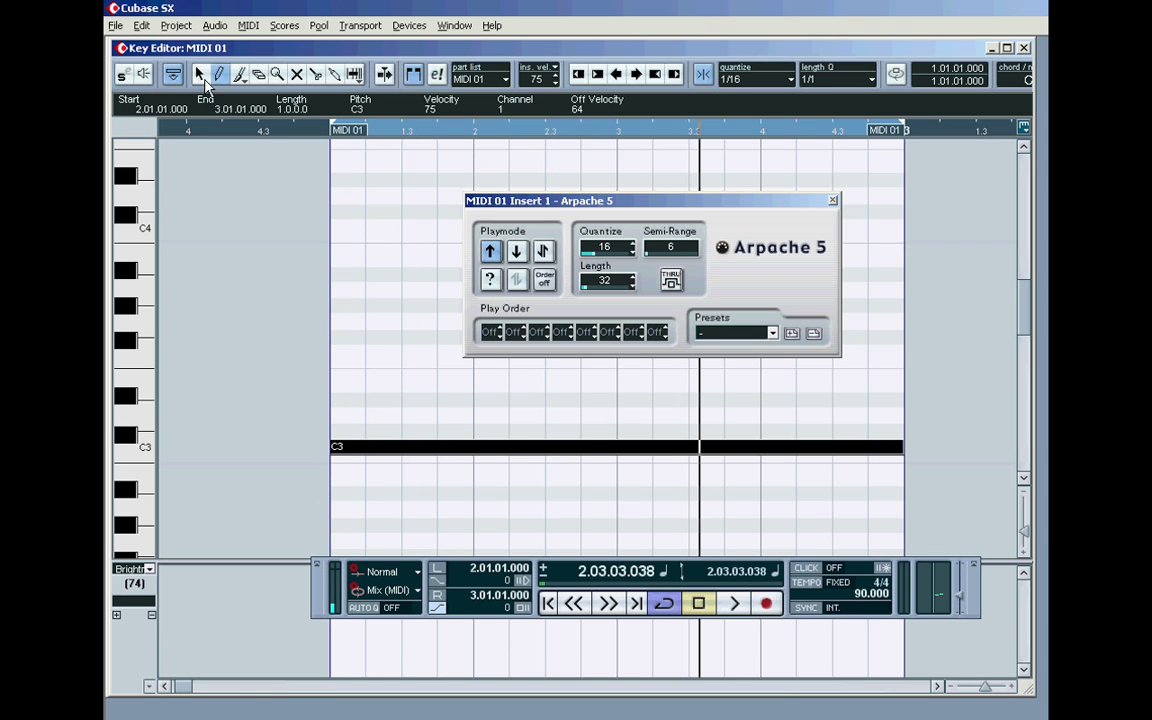
Transpose the bar-long C3 note up to D3.
{"action": "left_click", "coordinate": [200, 76]}
{"action": "left_click", "coordinate": [478, 463]}
{"action": "left_click", "coordinate": [478, 447]}
{"action": "left_click_drag", "start_coordinate": [478, 447], "coordinate": [478, 415]}
Play the bar-long D3 note from the left locator and stop playback.
{"action": "left_click", "coordinate": [437, 570]}
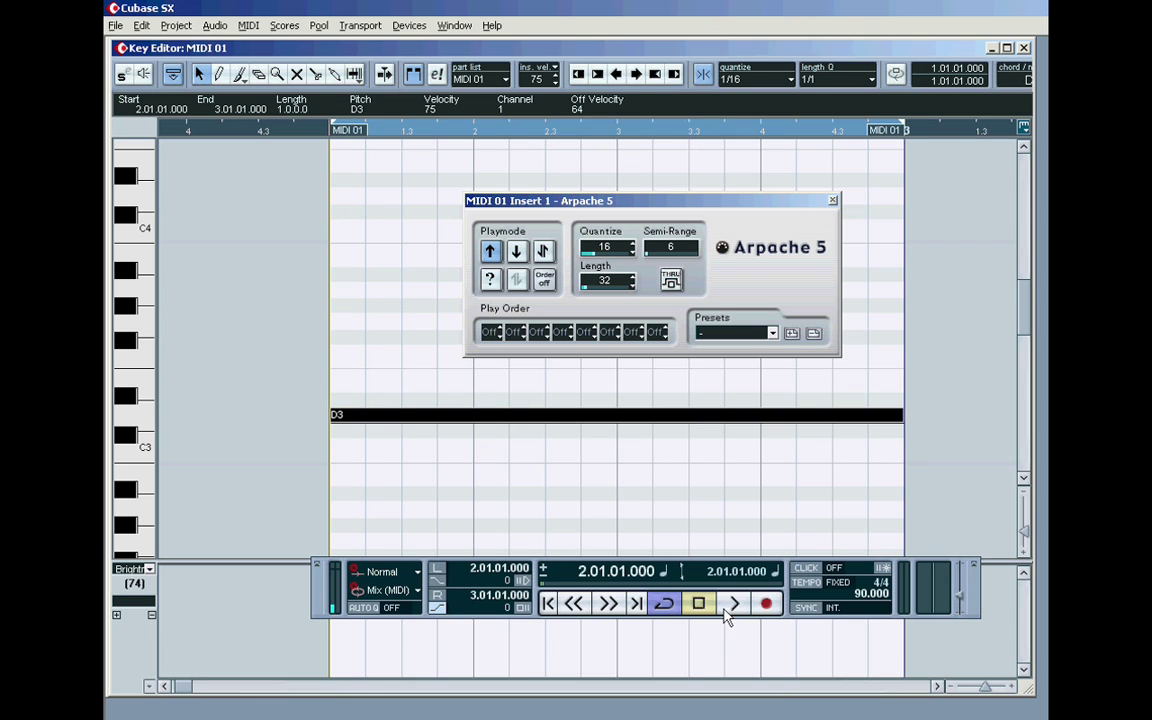
{"action": "left_click", "coordinate": [734, 603]}
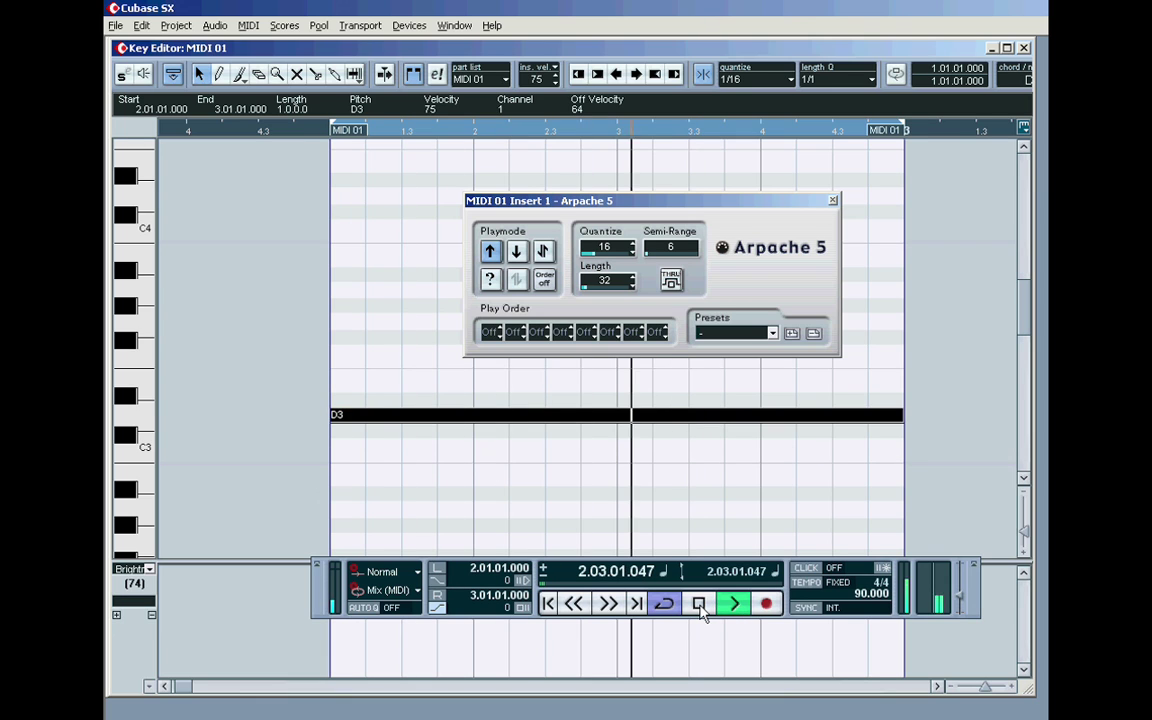
{"action": "left_click", "coordinate": [699, 603]}
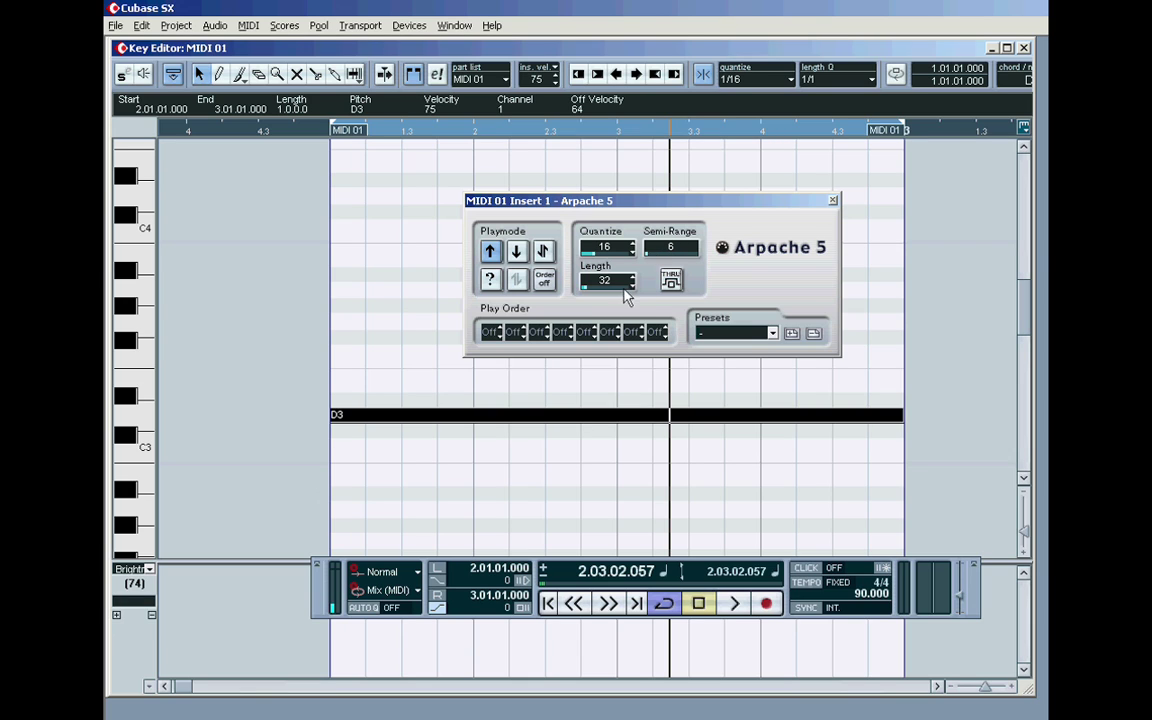
Switch the Arpache 5 playmode to downward and audition the D3 note from the left locator.
{"action": "left_click", "coordinate": [516, 251]}
{"action": "key", "text": "KP_1"}
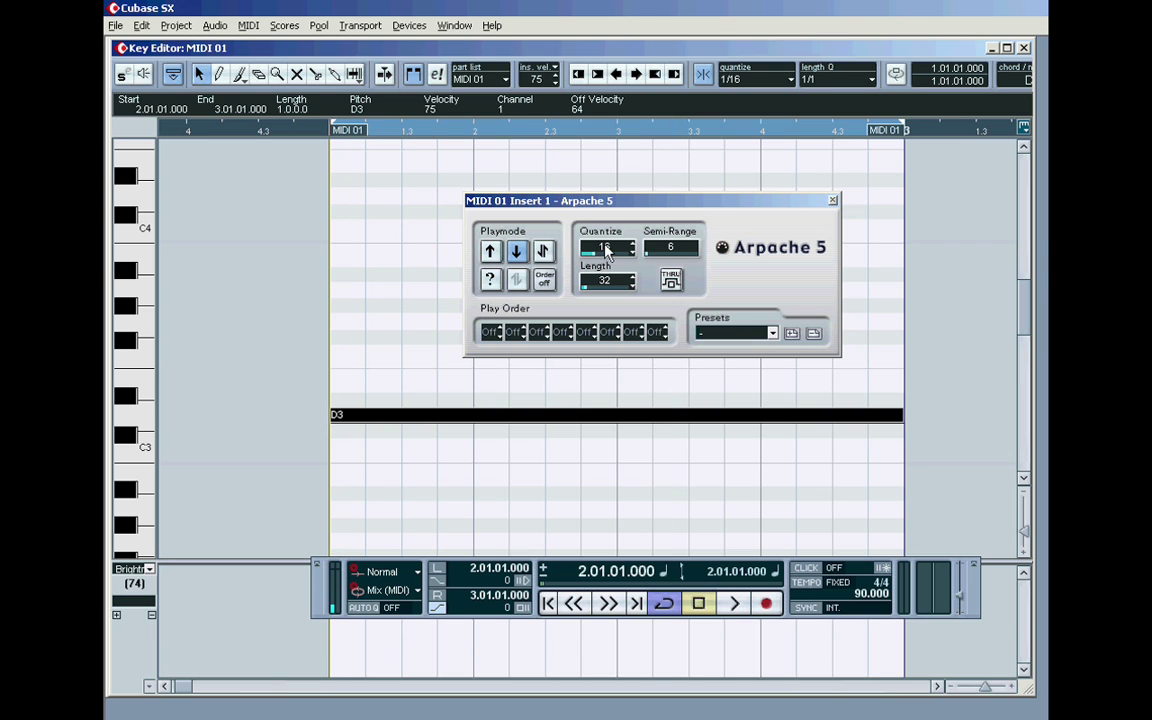
{"action": "left_click", "coordinate": [734, 603]}
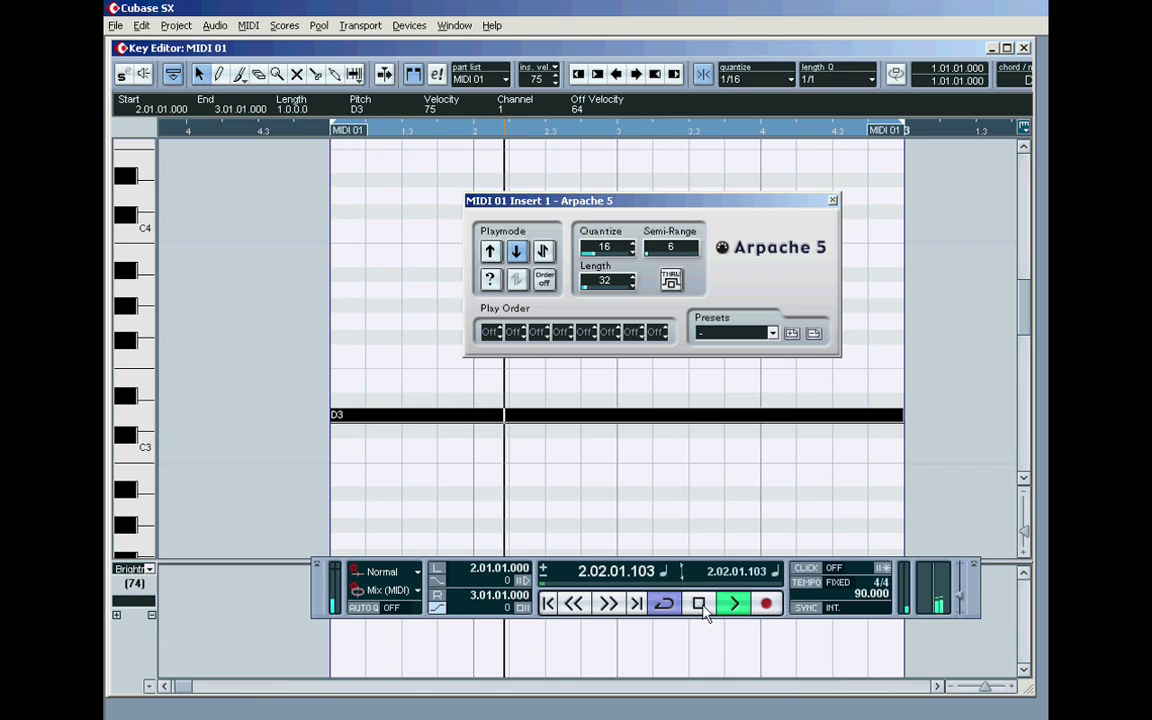
{"action": "left_click", "coordinate": [700, 604]}
Set Arpache 5 to the upward playmode with a length of 8 and audition the D3 note from the left locator.
{"action": "left_click", "coordinate": [631, 280]}
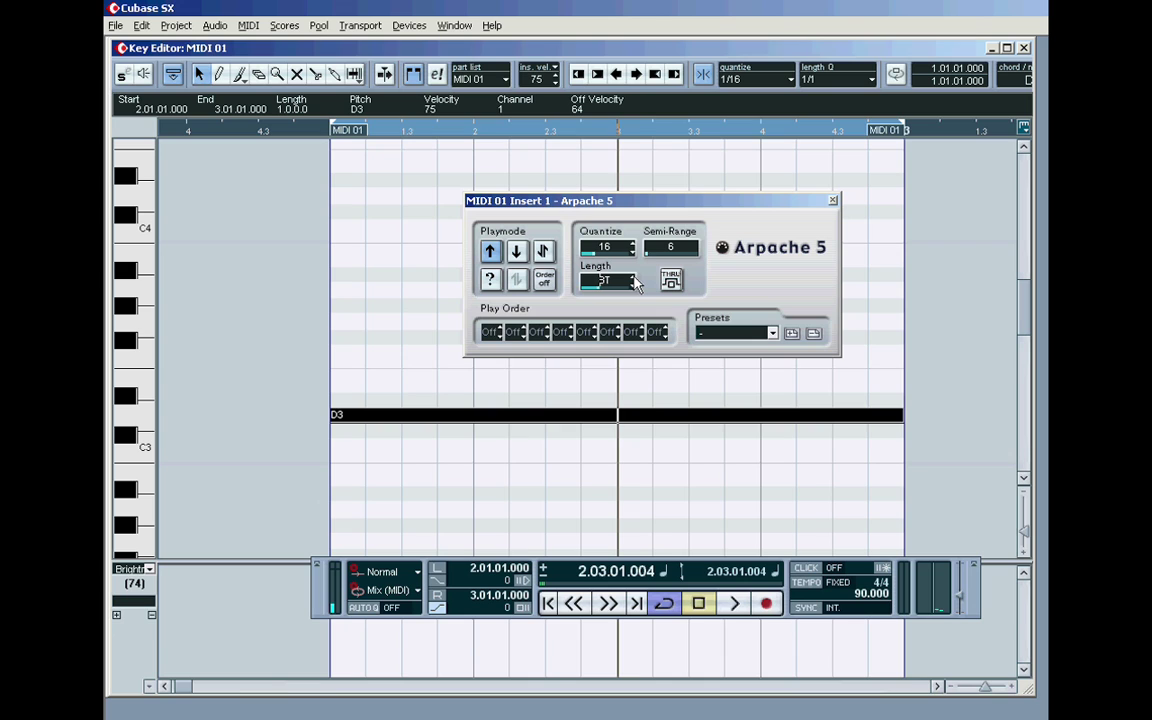
{"action": "left_click", "coordinate": [548, 603]}
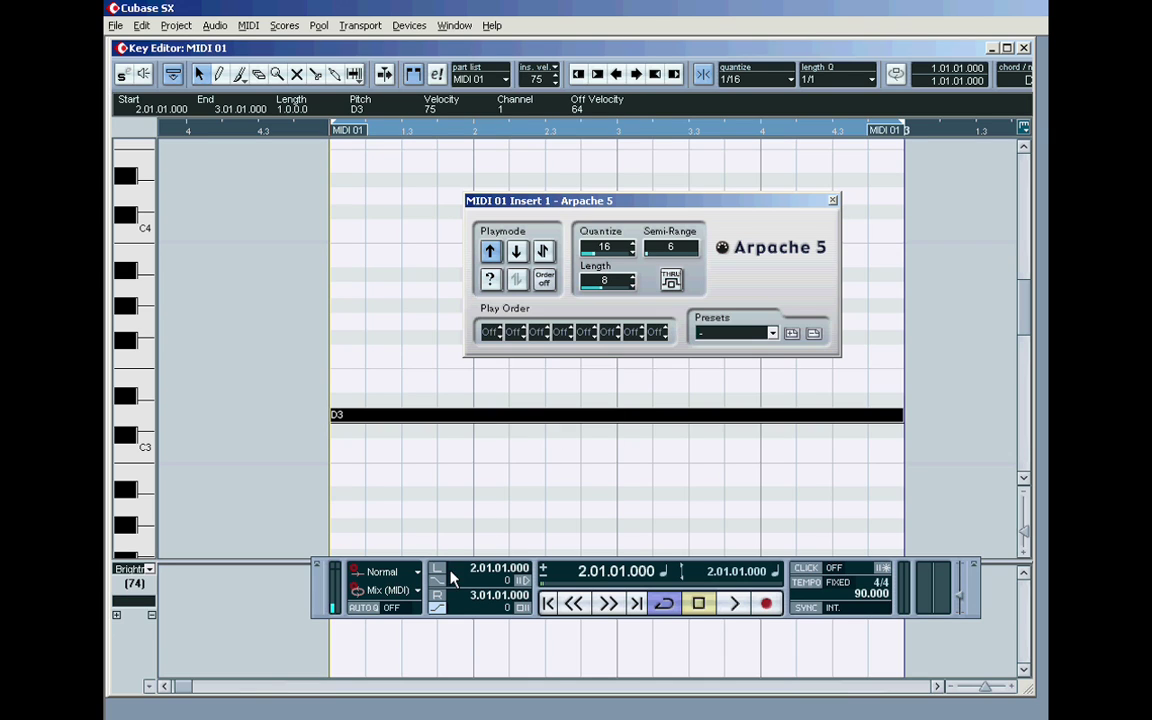
{"action": "left_click", "coordinate": [734, 606]}
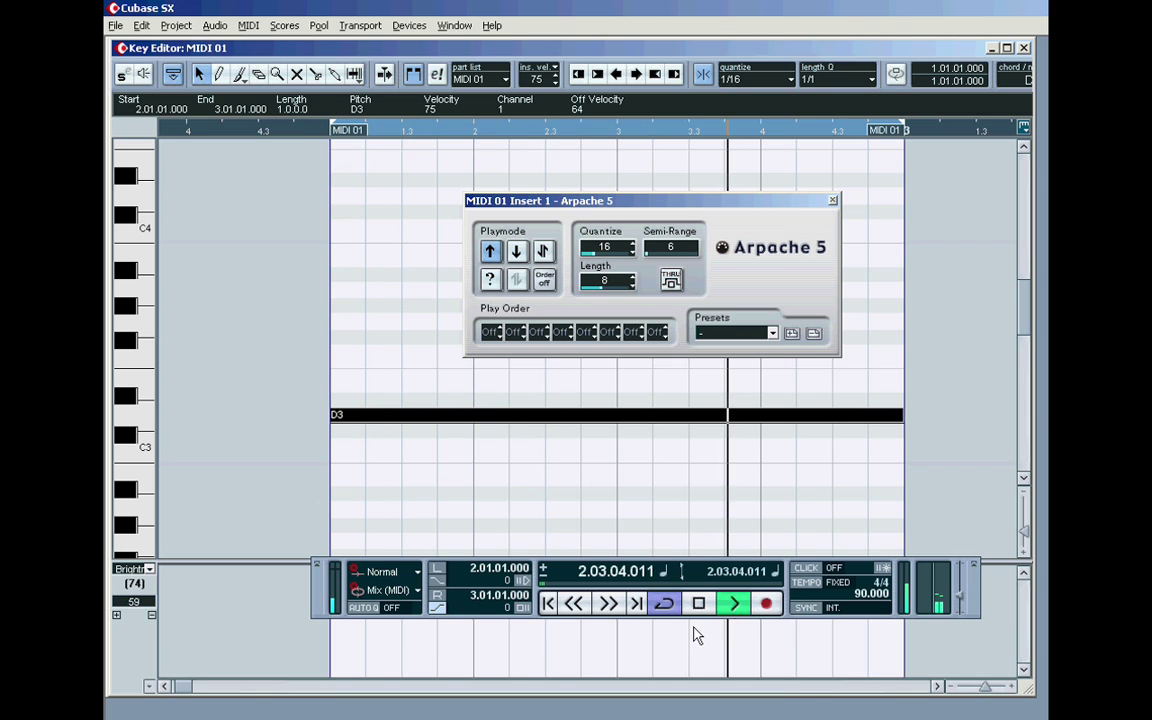
{"action": "left_click", "coordinate": [698, 603]}
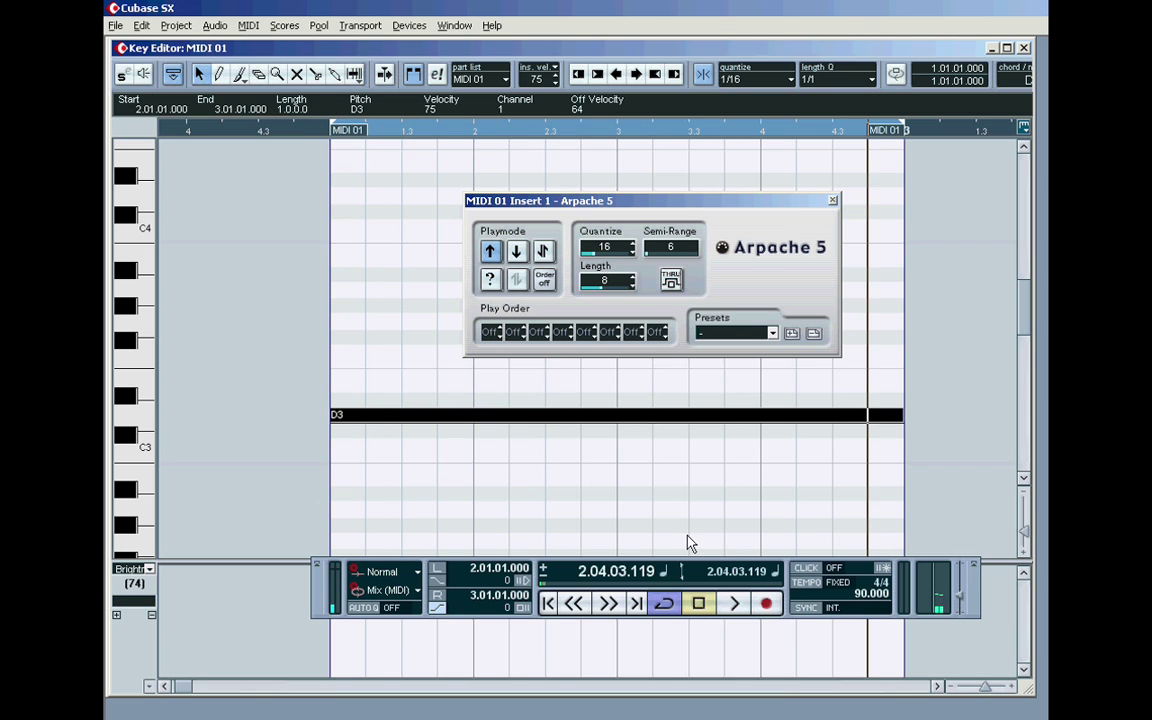
Set the Arpache 5 quantize to 8 and its note length to 32.
{"action": "left_click", "coordinate": [633, 251]}
{"action": "left_click", "coordinate": [633, 251]}
{"action": "left_click", "coordinate": [632, 284]}
{"action": "left_click", "coordinate": [632, 284]}
{"action": "left_click", "coordinate": [632, 284]}
Set the Key Editor's quantize grid to 1/8 and play the D3 note from the left locator.
{"action": "left_click", "coordinate": [436, 572]}
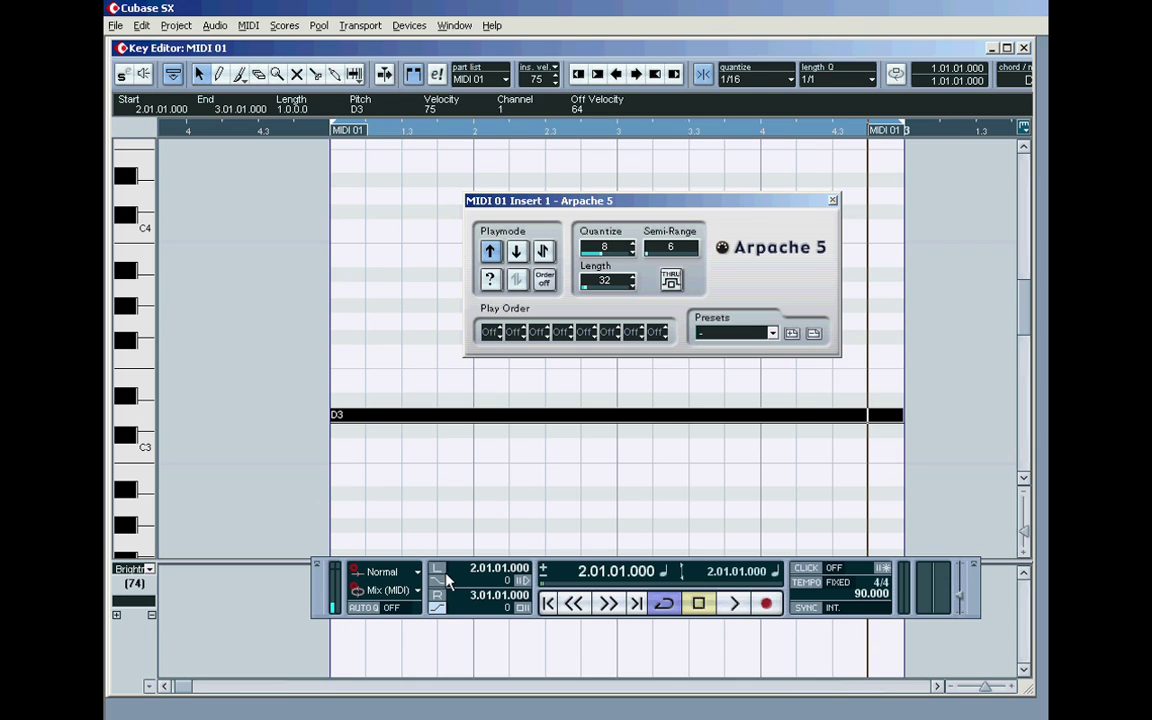
{"action": "left_click", "coordinate": [768, 79]}
{"action": "left_click", "coordinate": [762, 144]}
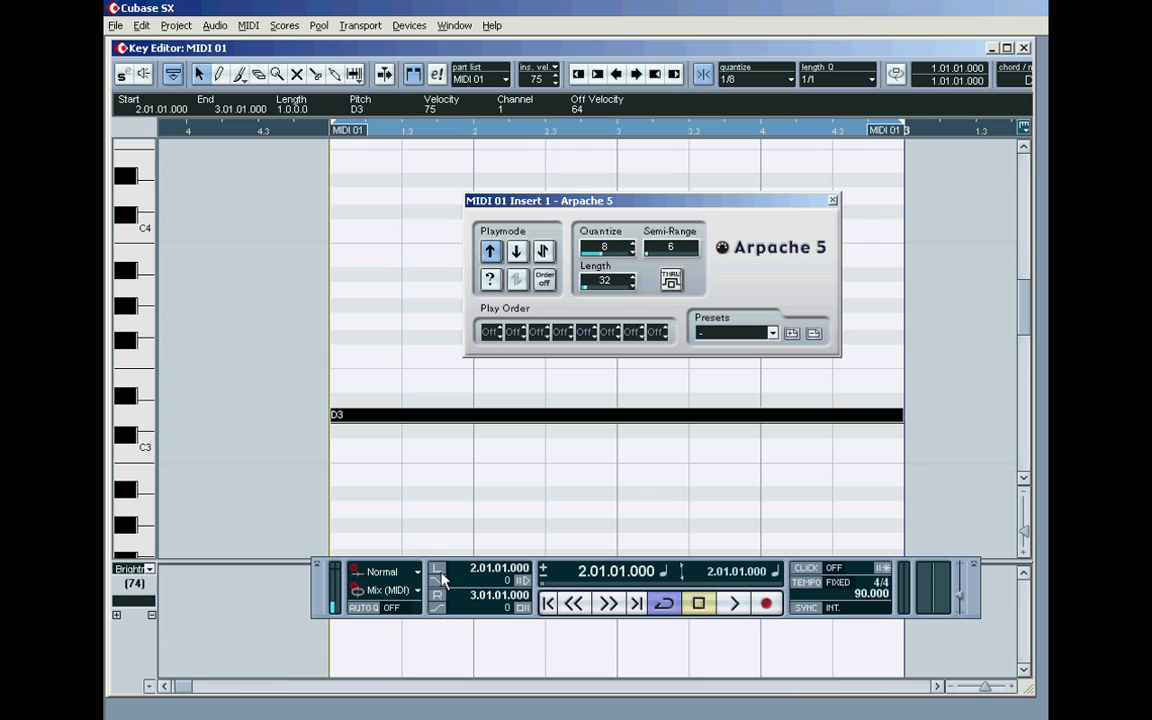
{"action": "left_click", "coordinate": [734, 604]}
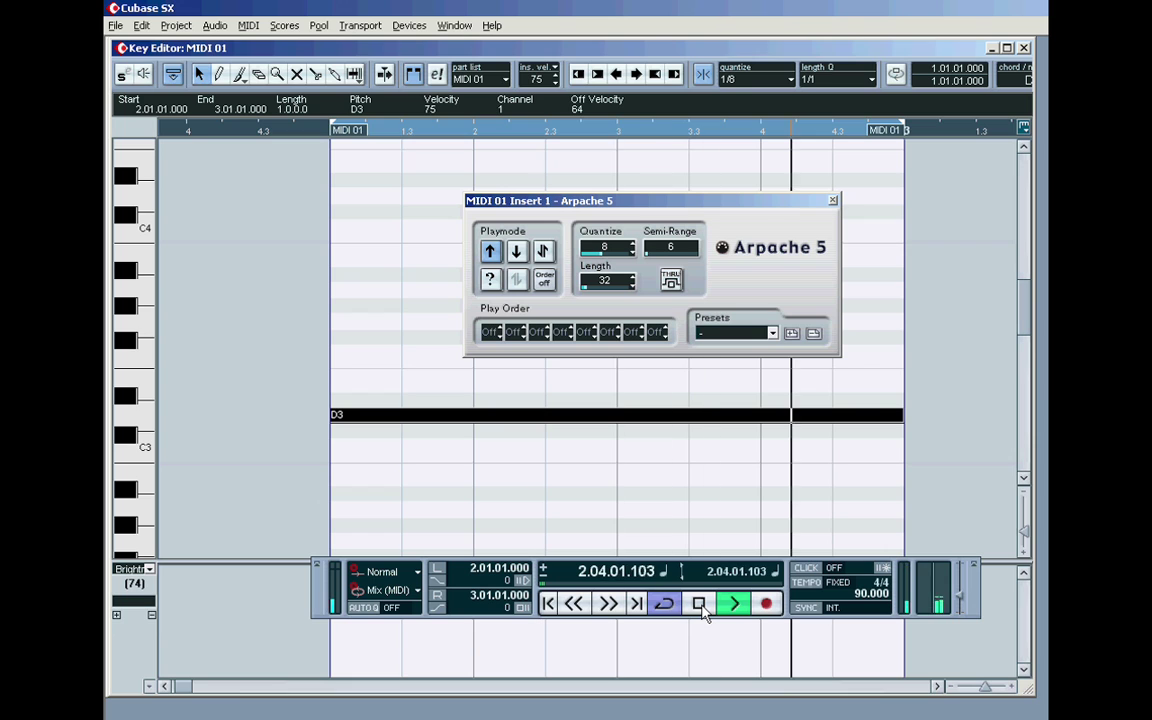
{"action": "left_click", "coordinate": [699, 603]}
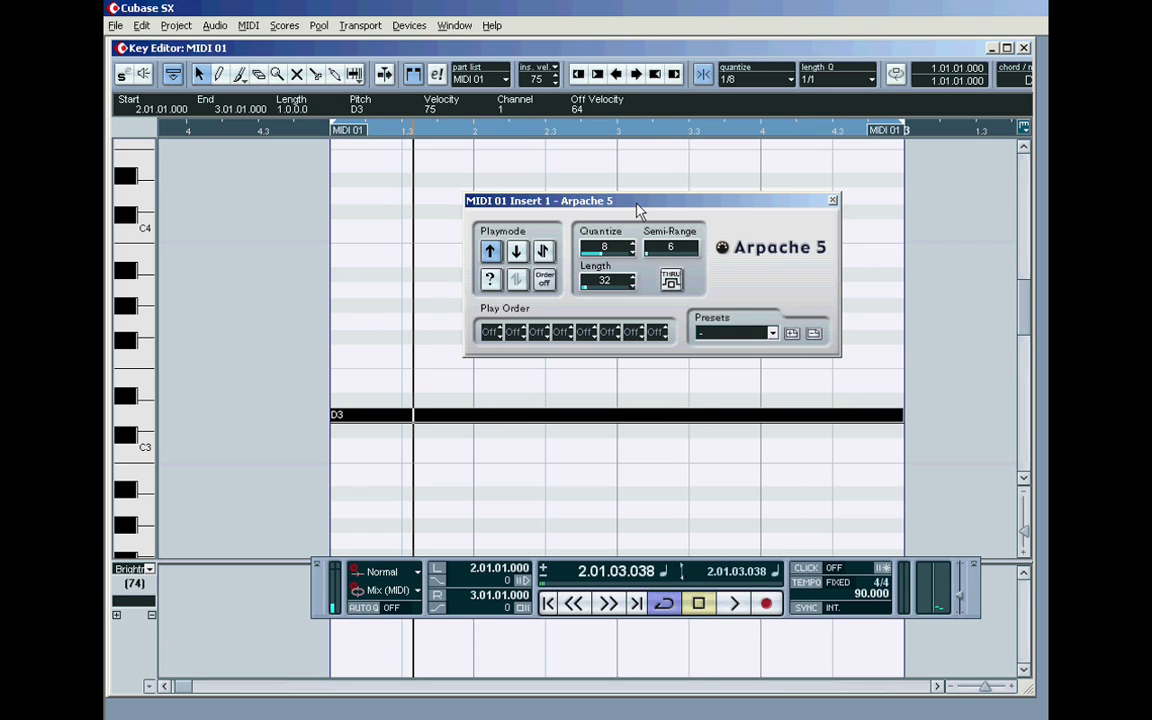
Deselect the D3 note and set the Arpache 5 semi-range to 12 with the upward playmode.
{"action": "left_click_drag", "start_coordinate": [585, 200], "coordinate": [556, 185]}
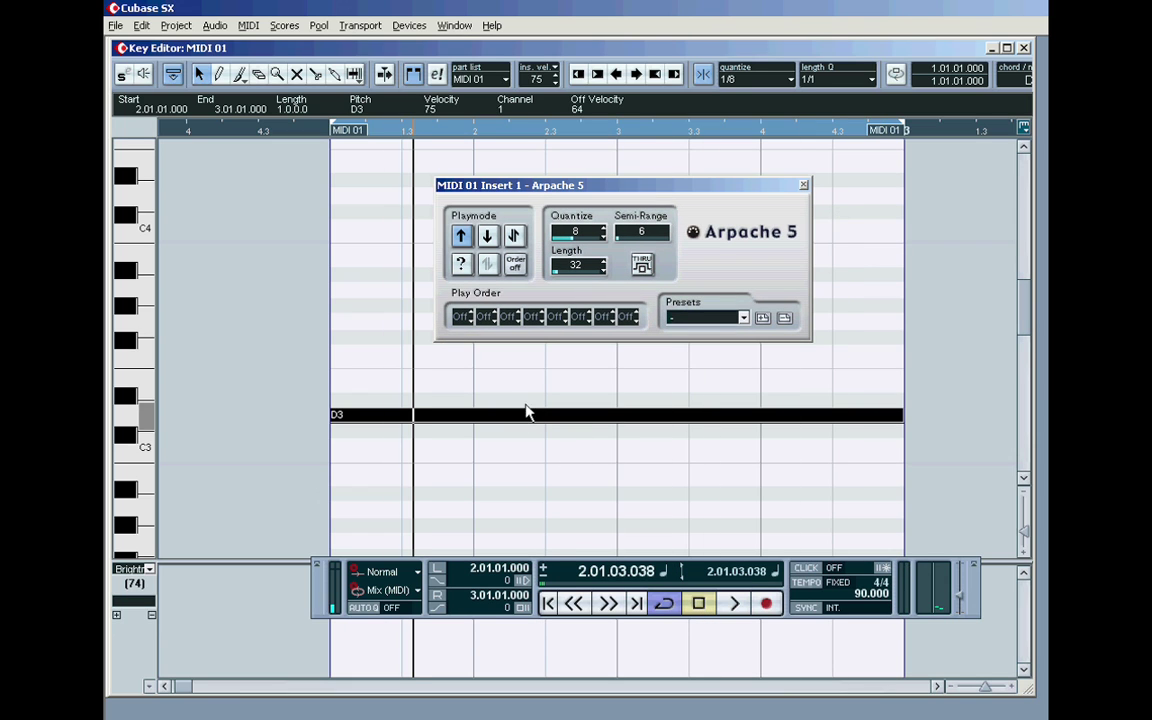
{"action": "left_click", "coordinate": [480, 372]}
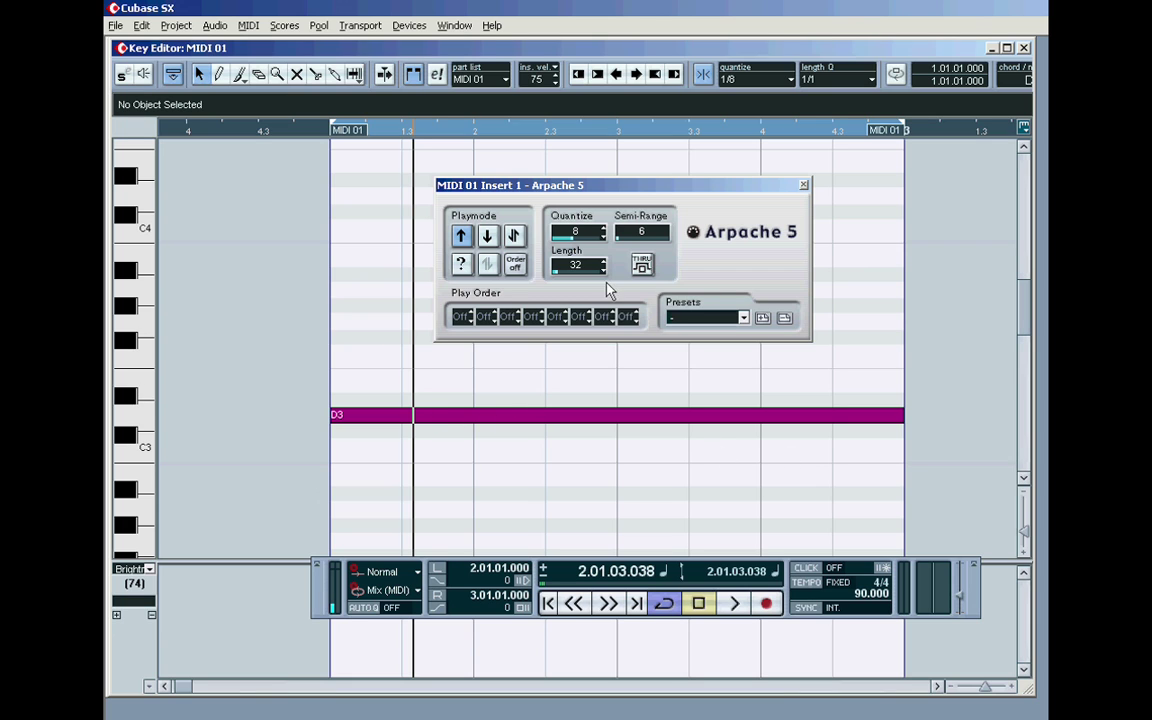
{"action": "left_click_drag", "start_coordinate": [630, 193], "coordinate": [582, 255]}
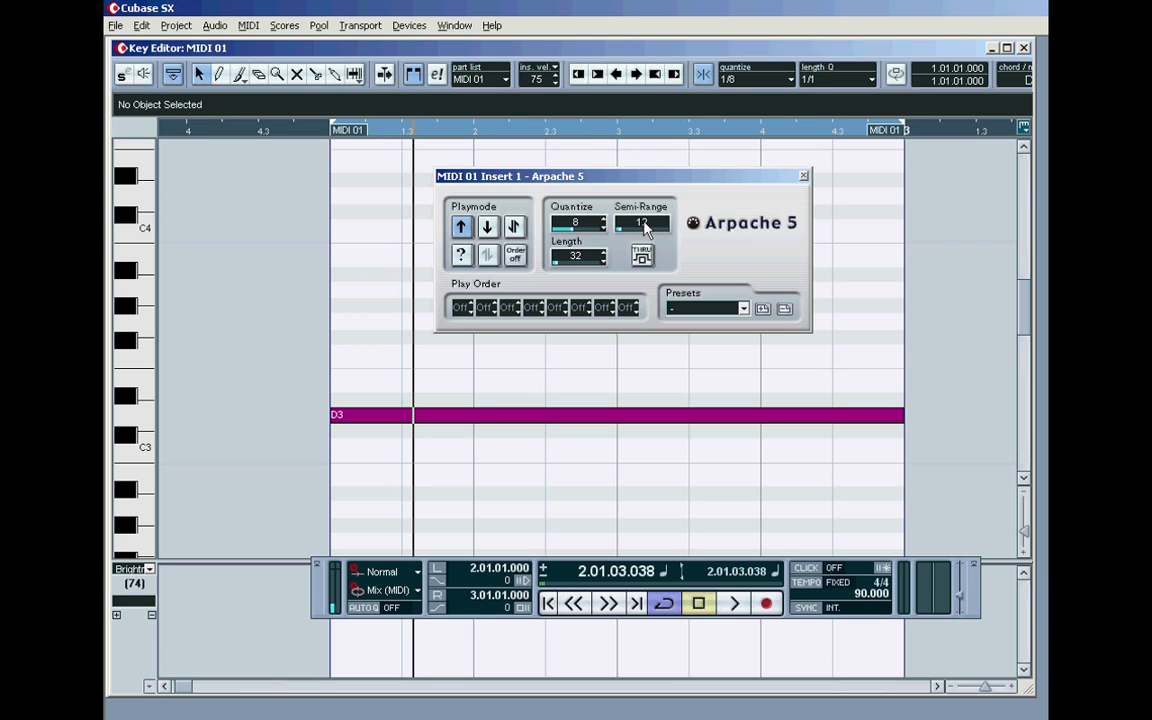
{"action": "left_click", "coordinate": [460, 226]}
Play the D3 note twice from the left locator to audition the upward arpeggio over a semi-range of 12.
{"action": "key", "text": "KP_1"}
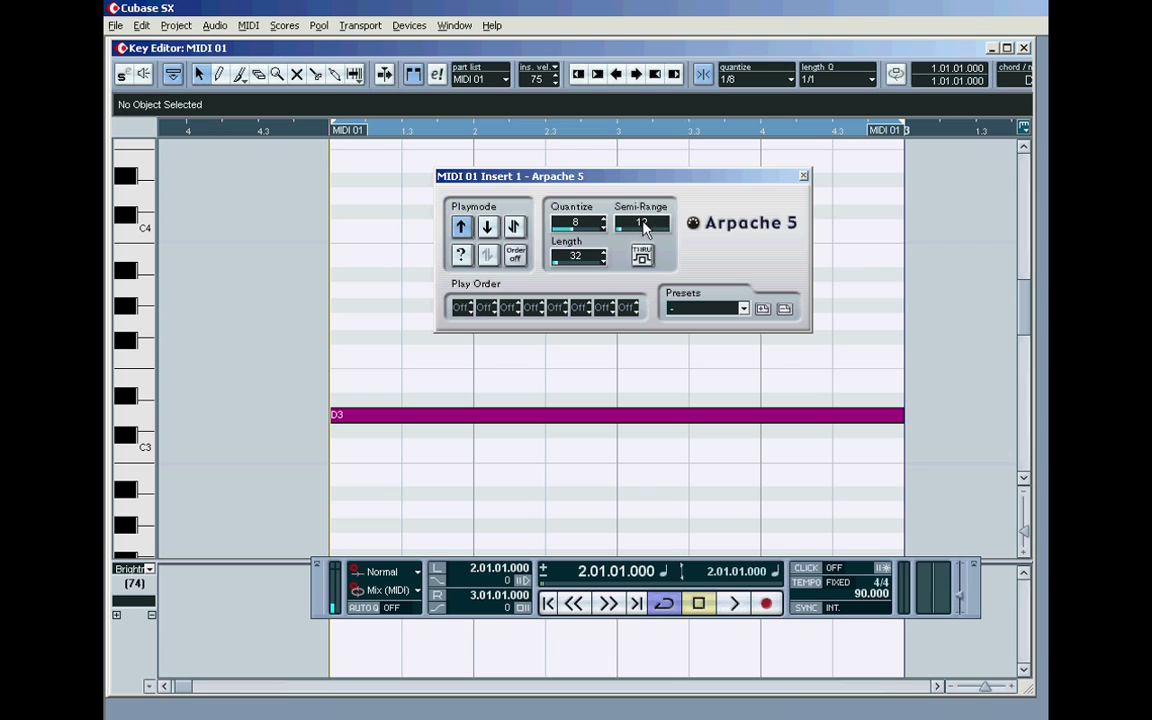
{"action": "left_click", "coordinate": [736, 604]}
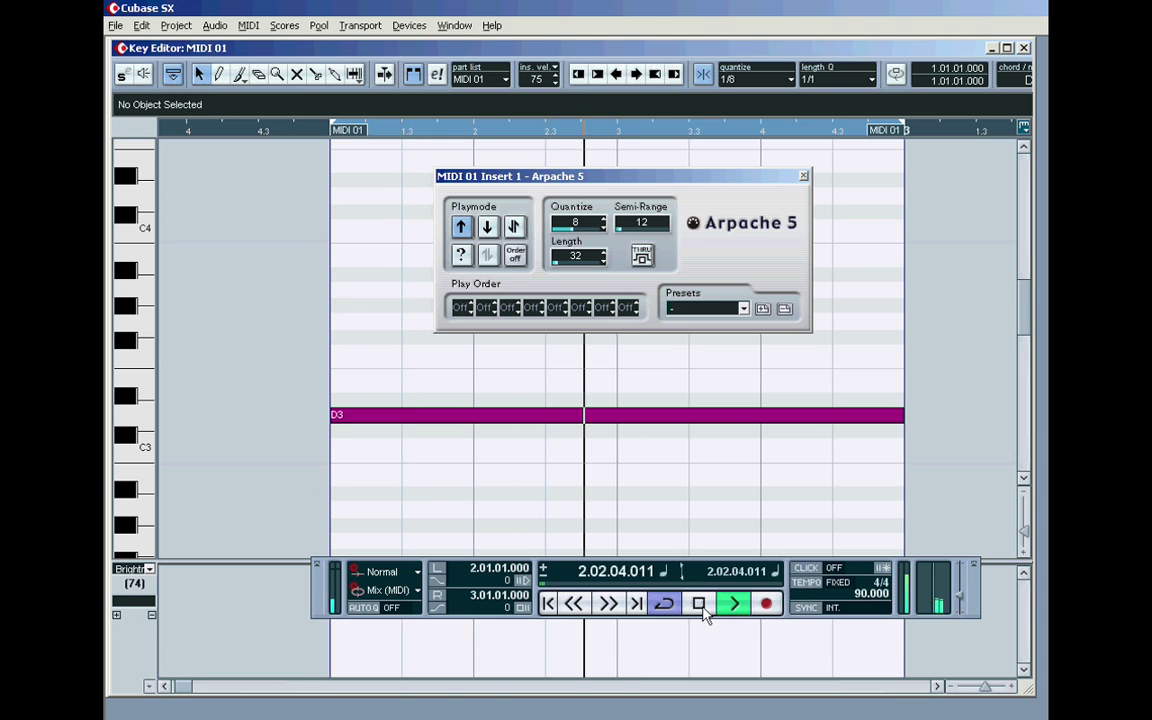
{"action": "left_click", "coordinate": [700, 605]}
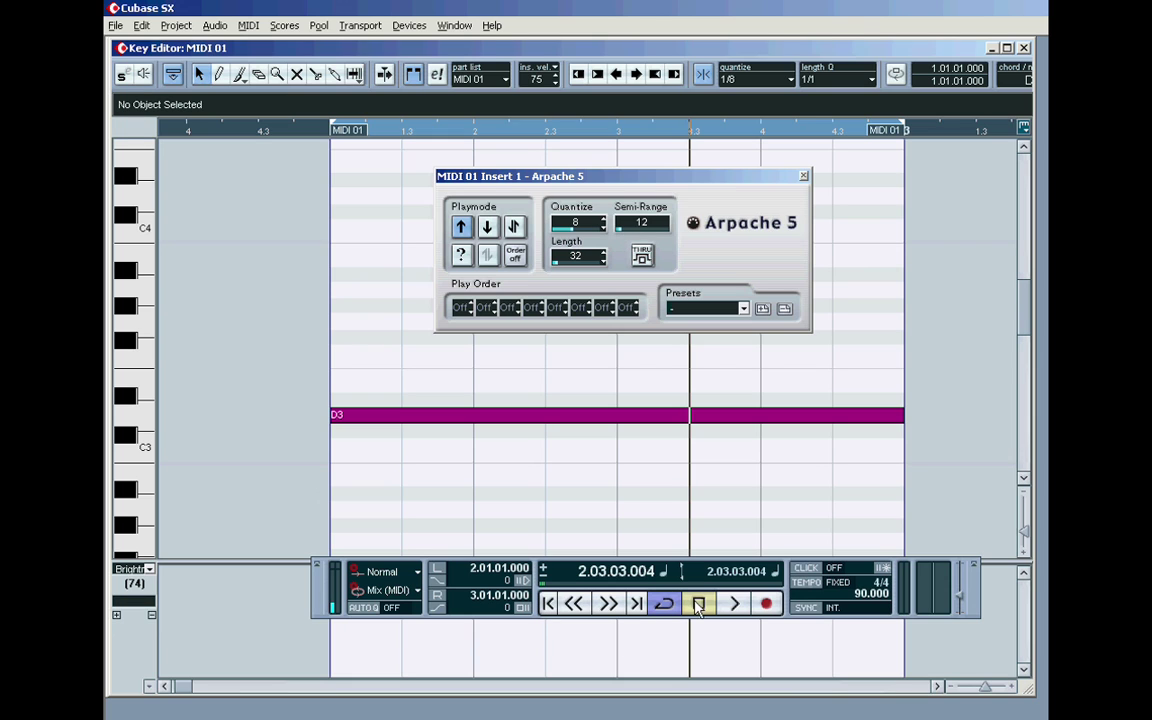
{"action": "left_click", "coordinate": [548, 603]}
{"action": "left_click", "coordinate": [734, 603]}
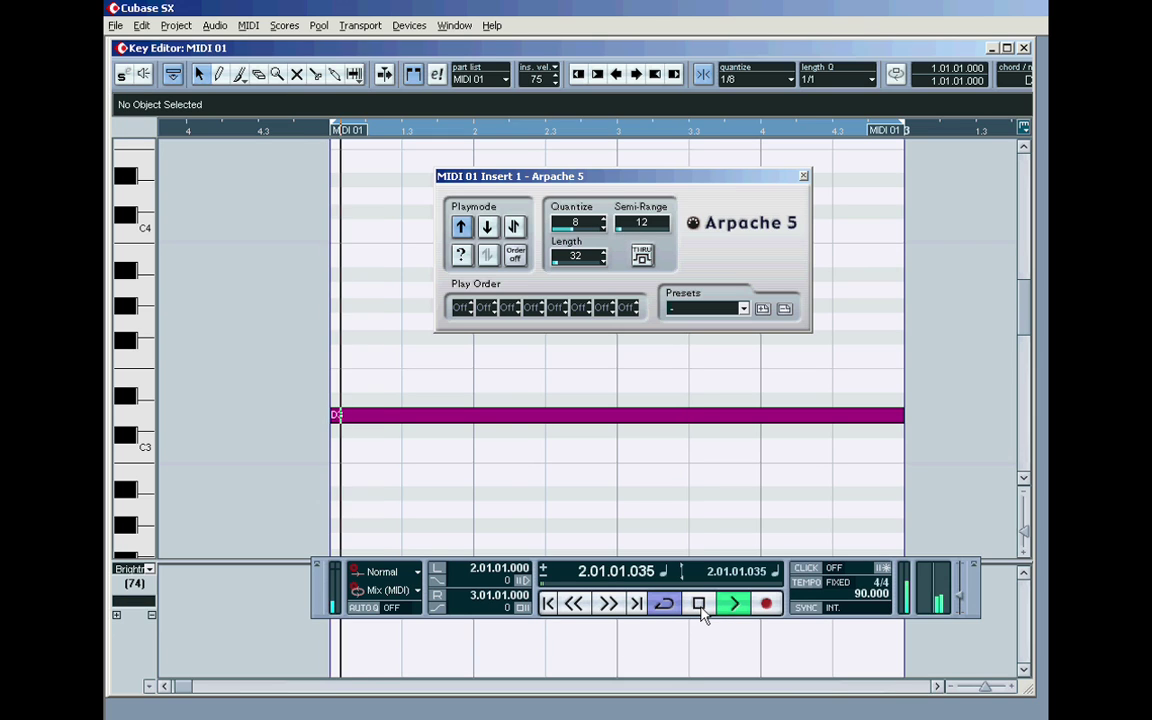
{"action": "left_click", "coordinate": [700, 605]}
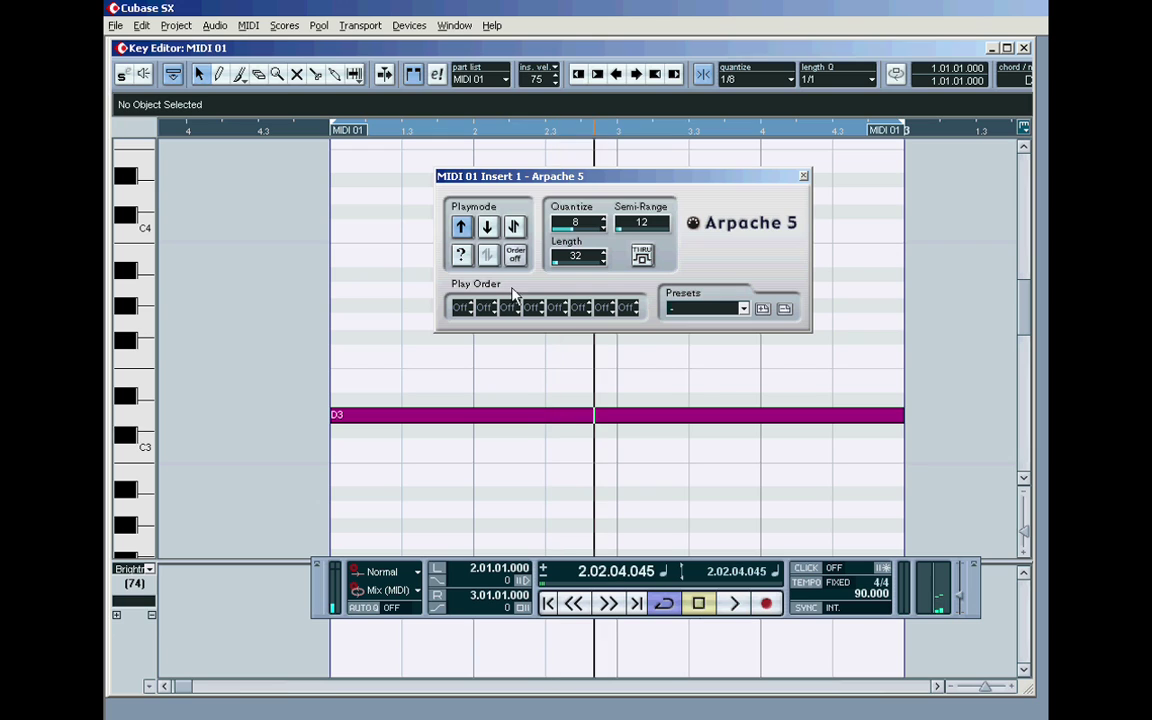
Switch the Arpache 5 playmode to downward and play the D3 note from the left locator at semi-range 12.
{"action": "left_click", "coordinate": [487, 228]}
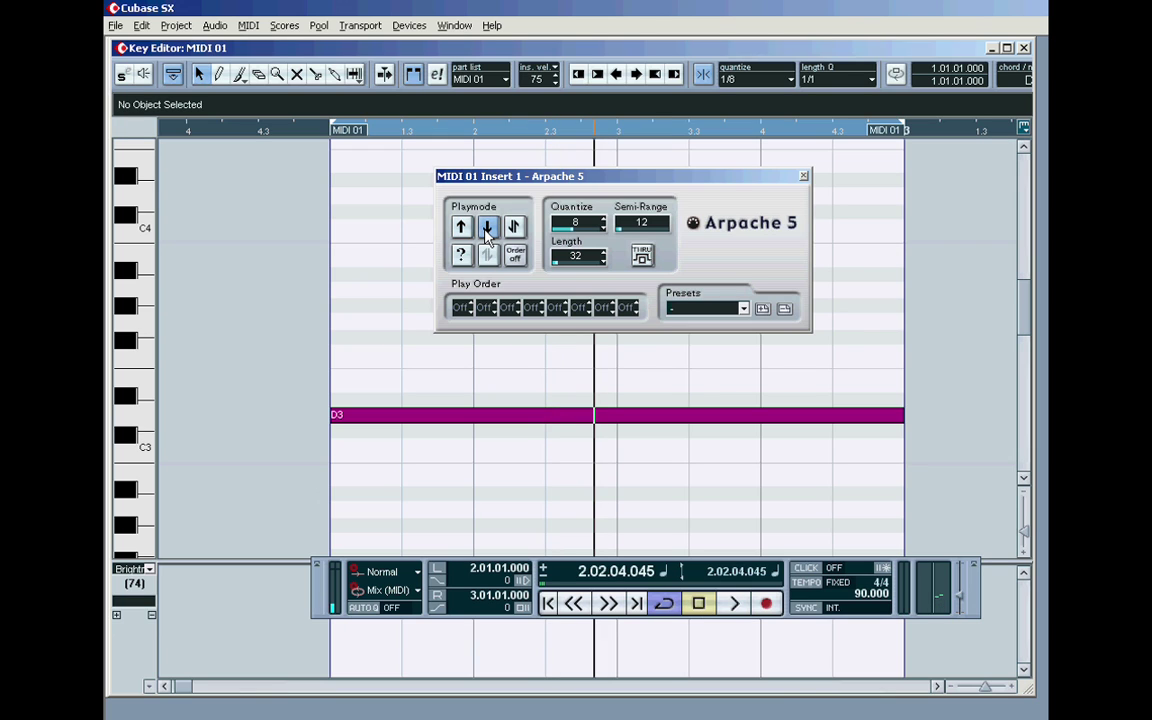
{"action": "left_click", "coordinate": [441, 573]}
{"action": "left_click", "coordinate": [734, 603]}
{"action": "left_click", "coordinate": [698, 603]}
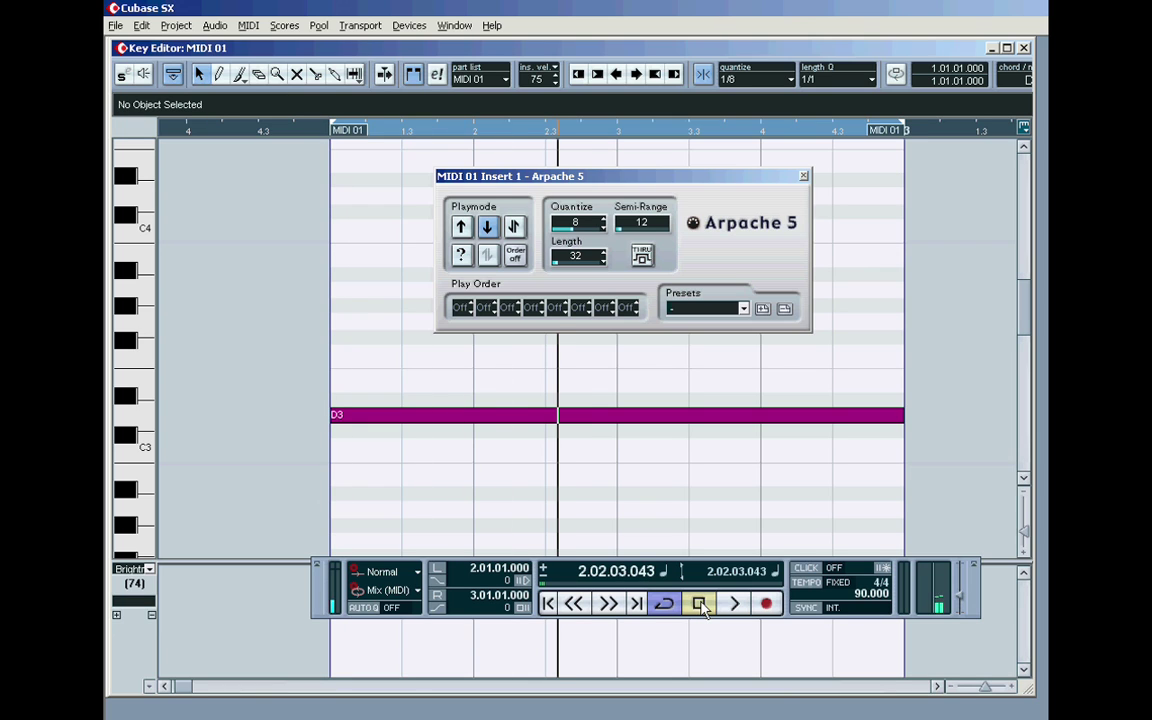
Return the Arpache 5 playmode to upward and set the semi-range to 24.
{"action": "left_click", "coordinate": [461, 227]}
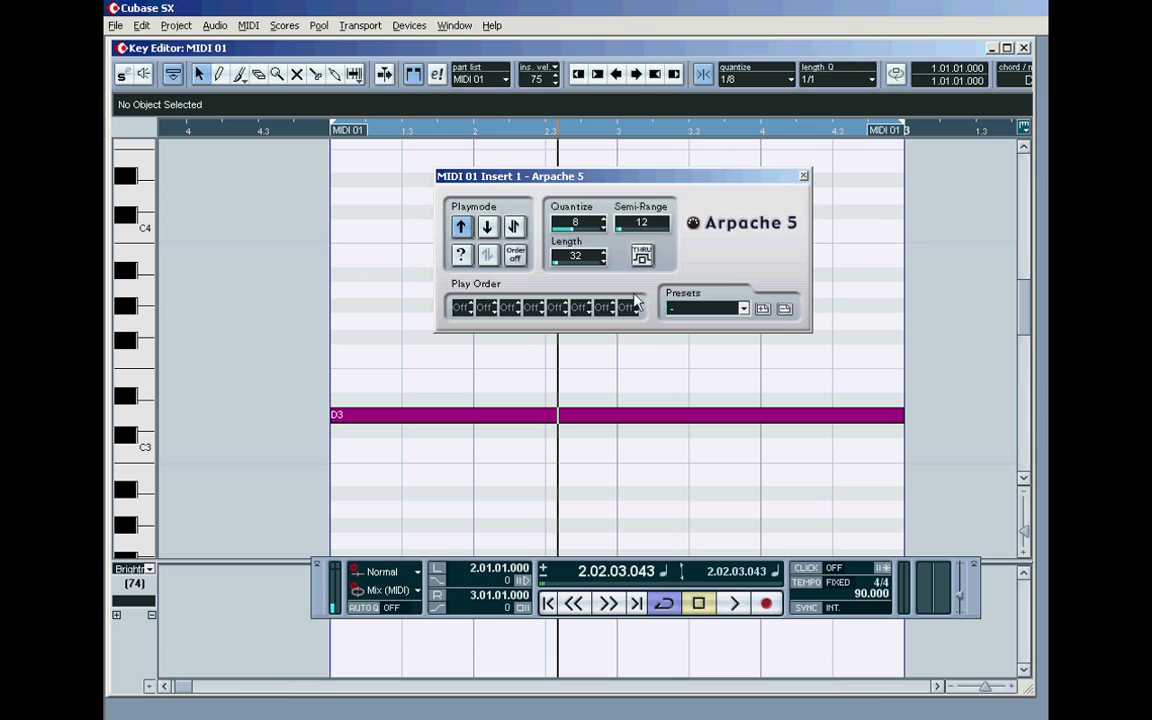
{"action": "left_click", "coordinate": [515, 256]}
{"action": "left_click", "coordinate": [515, 256]}
{"action": "left_click_drag", "start_coordinate": [525, 176], "coordinate": [552, 165]}
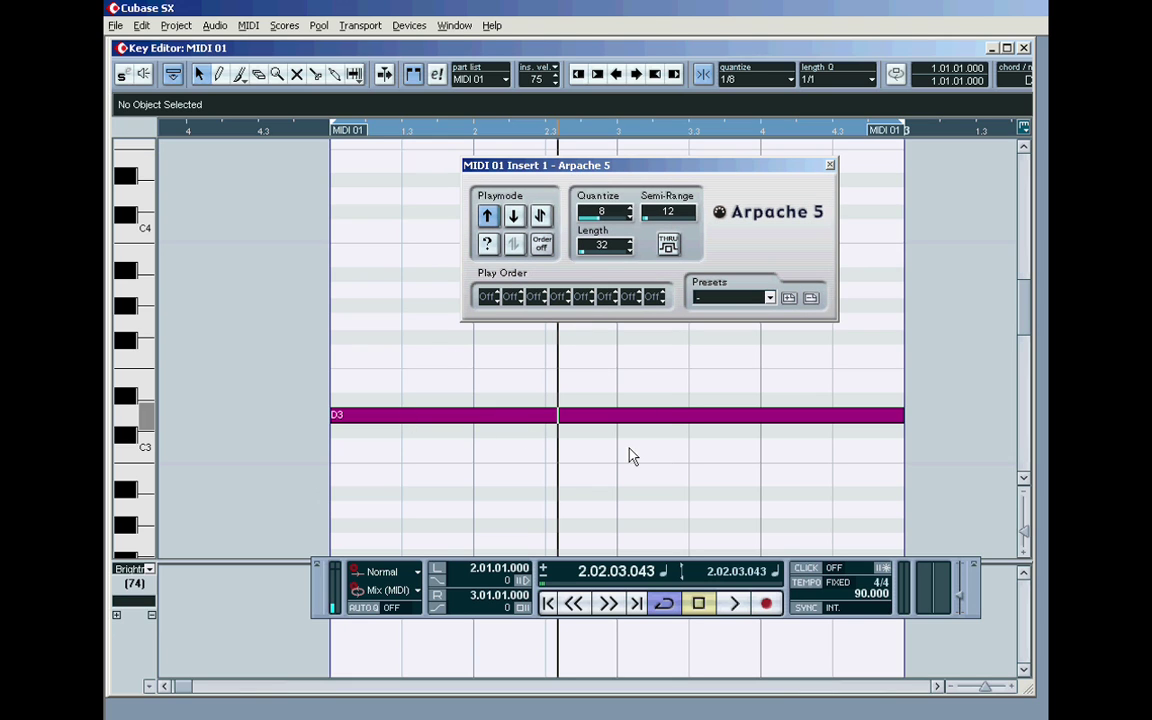
{"action": "left_click_drag", "start_coordinate": [647, 225], "coordinate": [624, 231]}
{"action": "left_click", "coordinate": [672, 215]}
{"action": "left_click_drag", "start_coordinate": [652, 225], "coordinate": [612, 240]}
Play and stop the D3 note twice to audition the upward arpeggio with the semi-range of 24.
{"action": "left_click", "coordinate": [698, 603]}
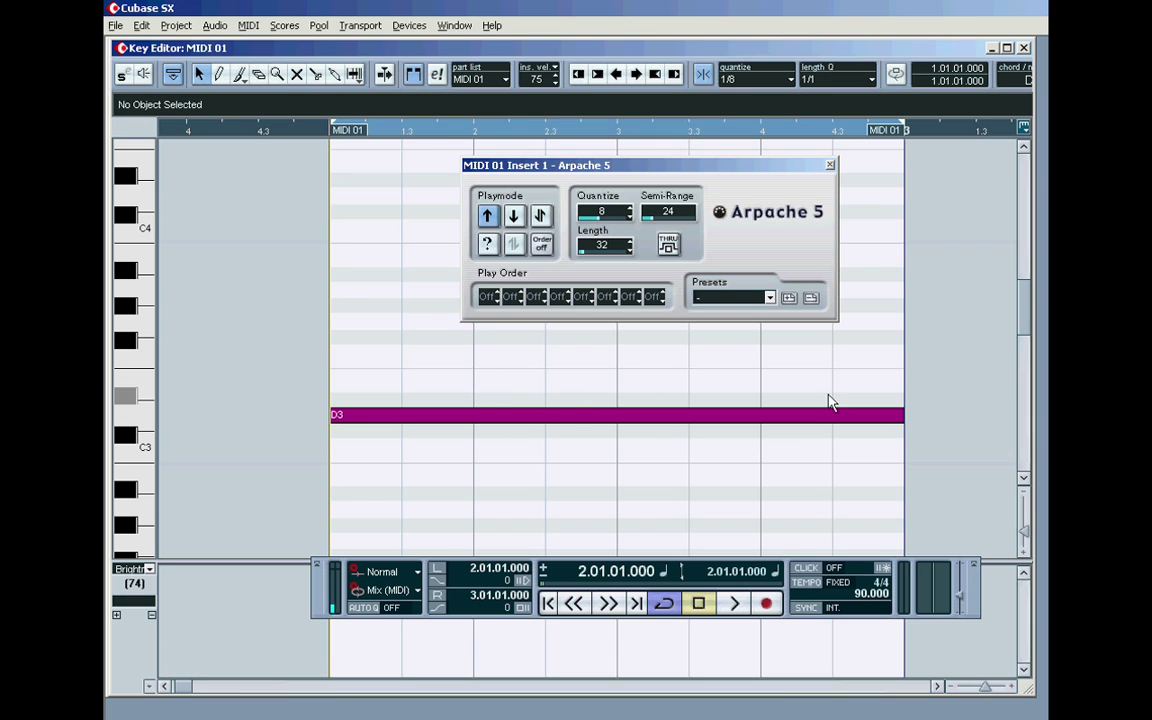
{"action": "left_click", "coordinate": [734, 603]}
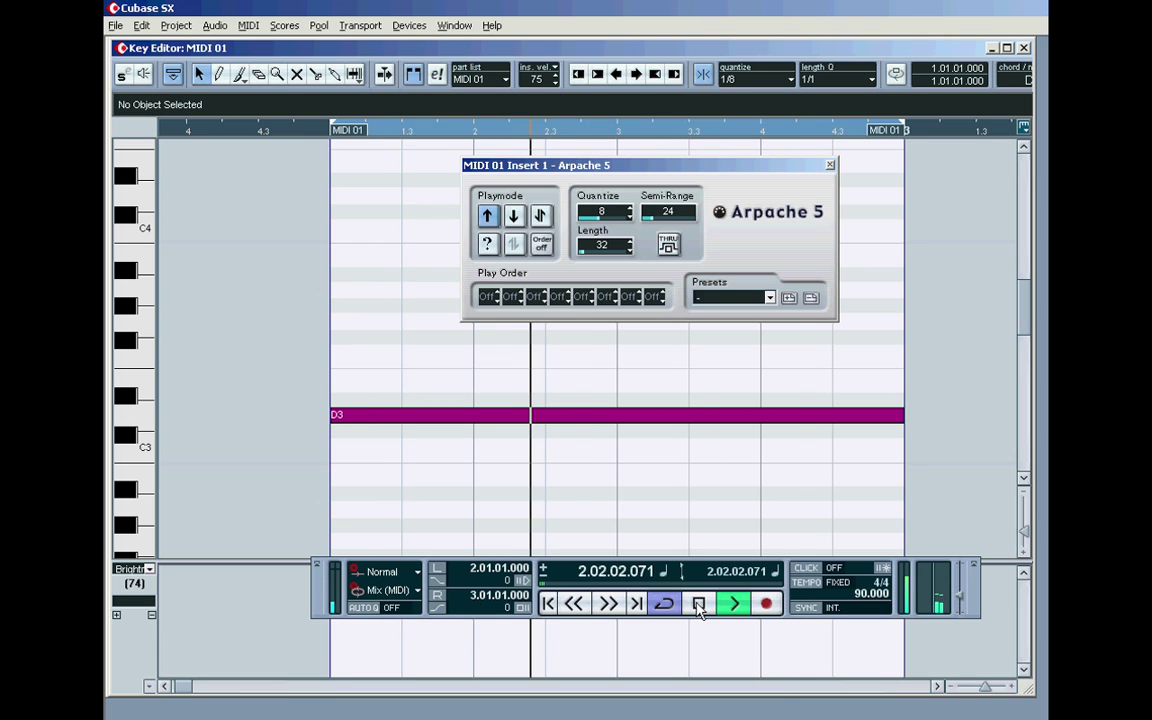
{"action": "left_click", "coordinate": [699, 604]}
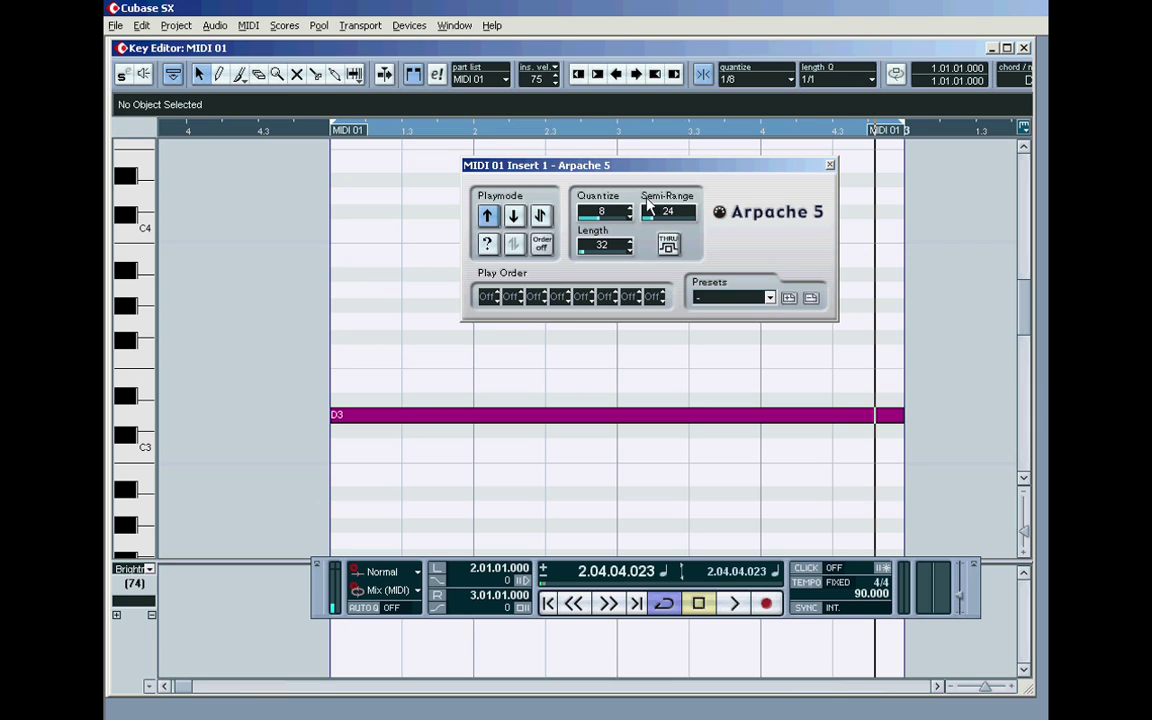
{"action": "left_click", "coordinate": [545, 250]}
{"action": "left_click", "coordinate": [542, 248]}
{"action": "left_click", "coordinate": [735, 605]}
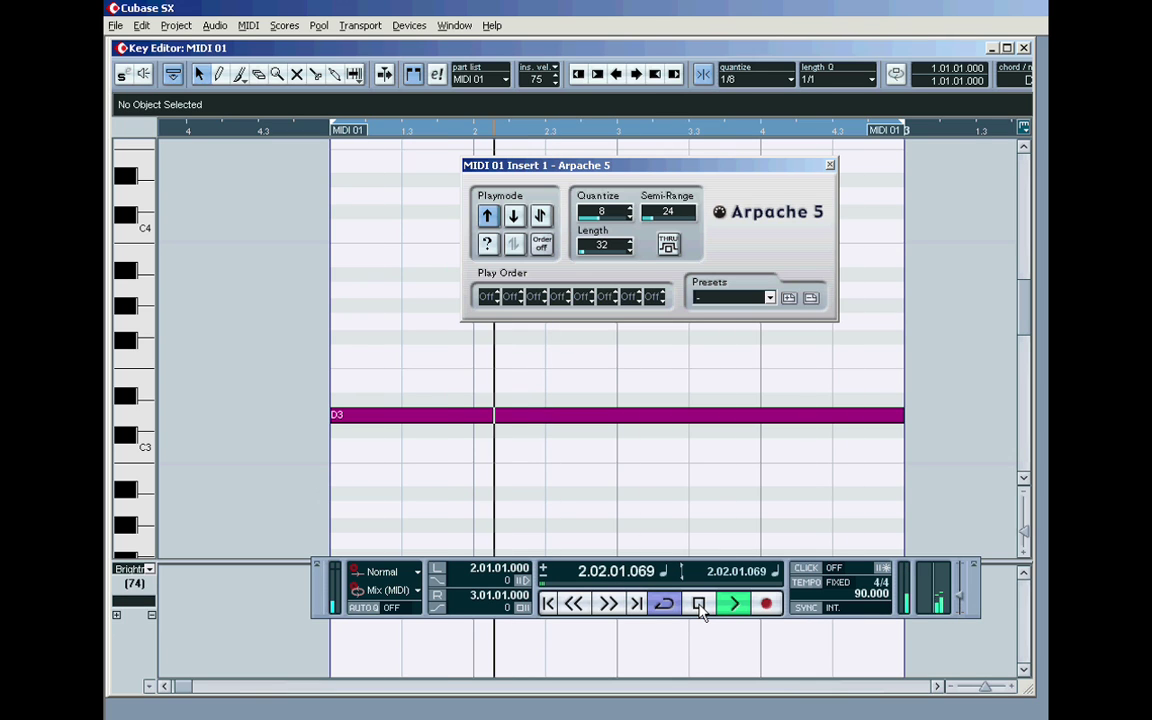
{"action": "left_click", "coordinate": [700, 605]}
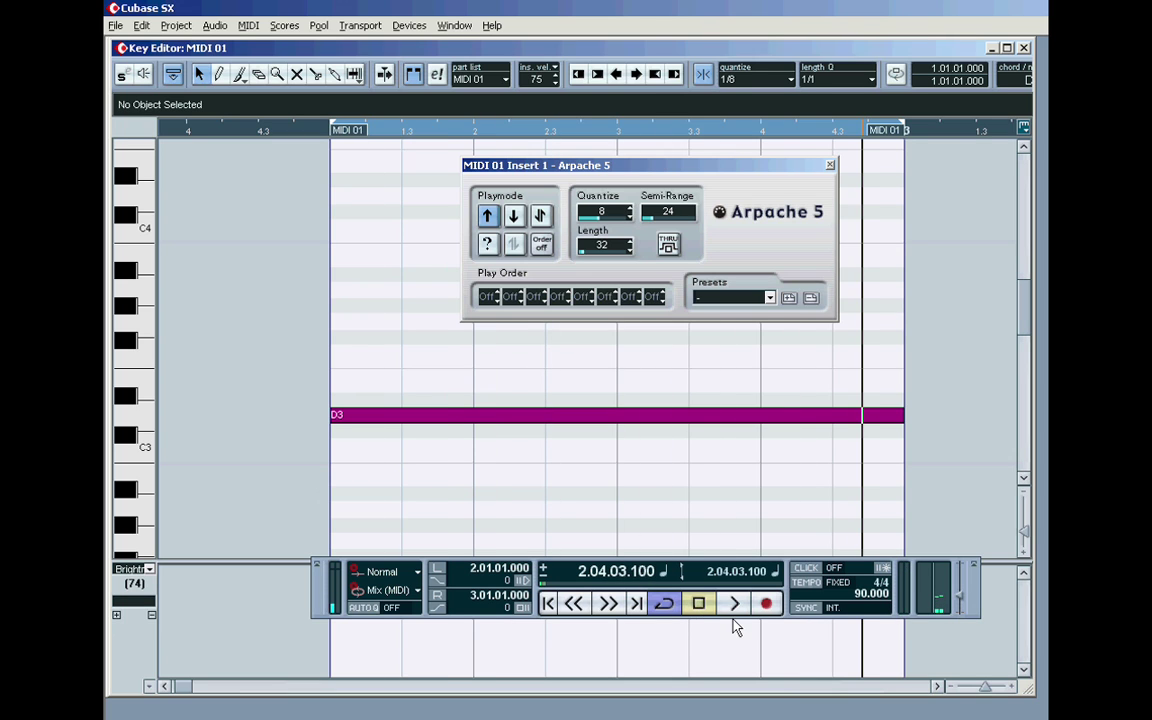
Set the project's fixed tempo to 120.
{"action": "double_click", "coordinate": [870, 593]}
{"action": "type", "text": "120"}
{"action": "key", "text": "Return"}
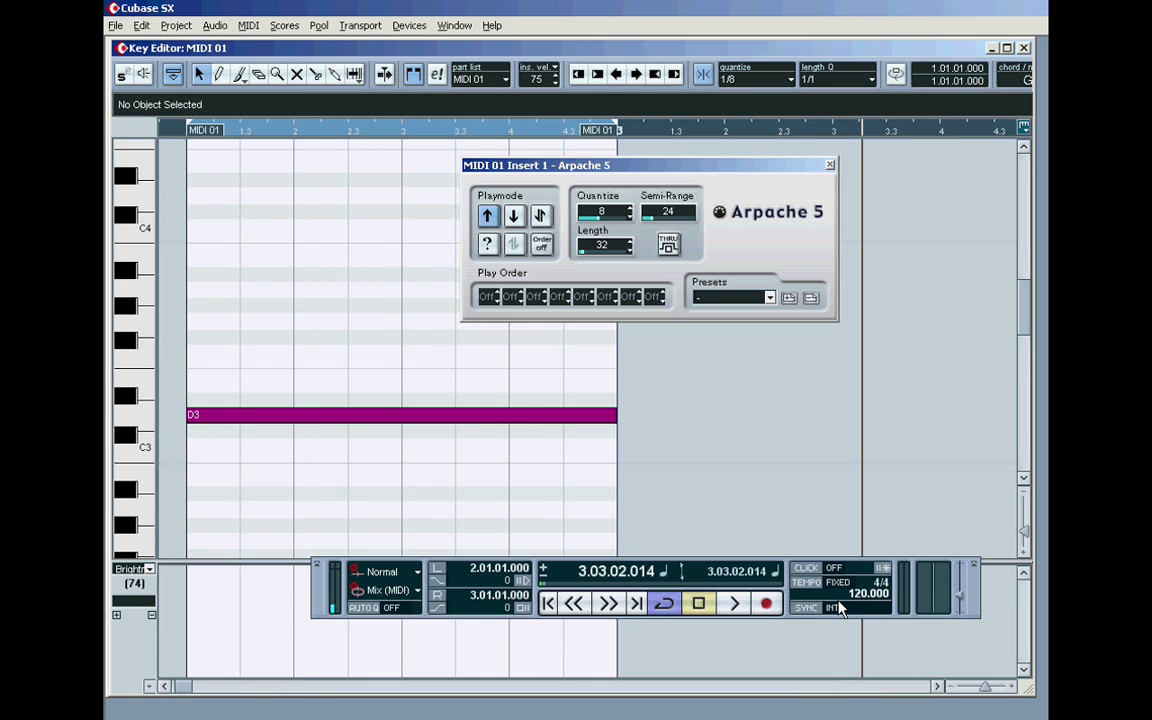
Play the D3 note from the left locator at the 120 tempo and stop playback.
{"action": "left_click", "coordinate": [168, 688]}
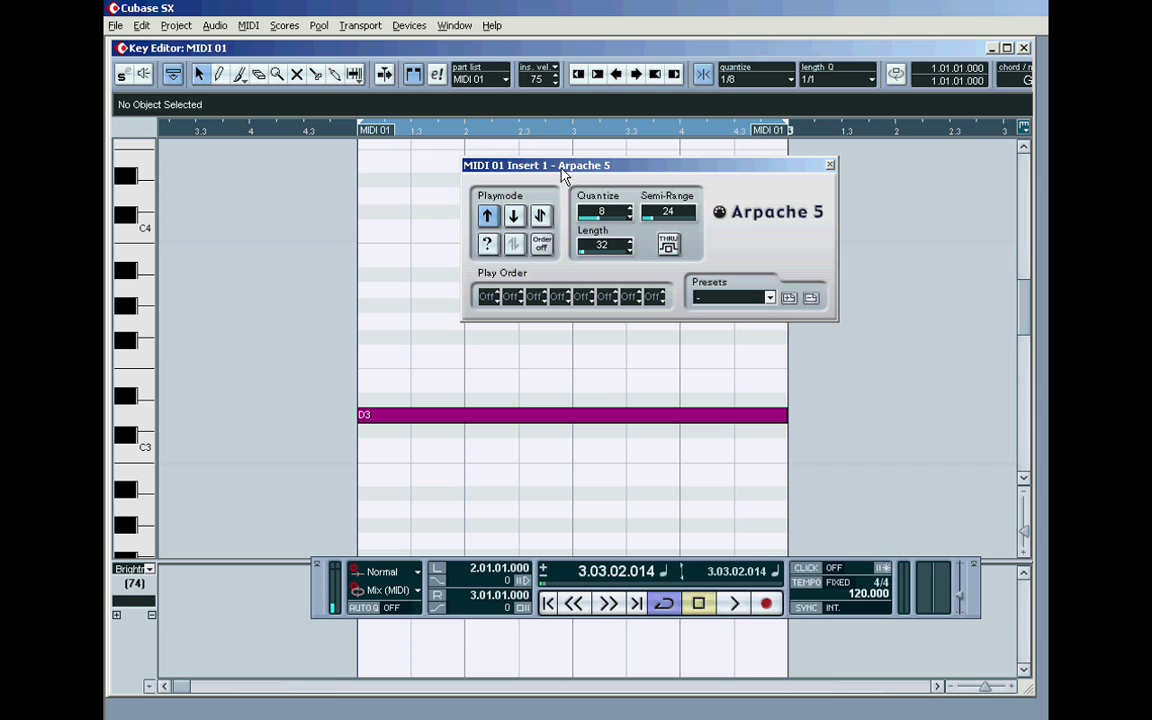
{"action": "left_click", "coordinate": [573, 135]}
{"action": "left_click", "coordinate": [437, 569]}
{"action": "left_click", "coordinate": [734, 603]}
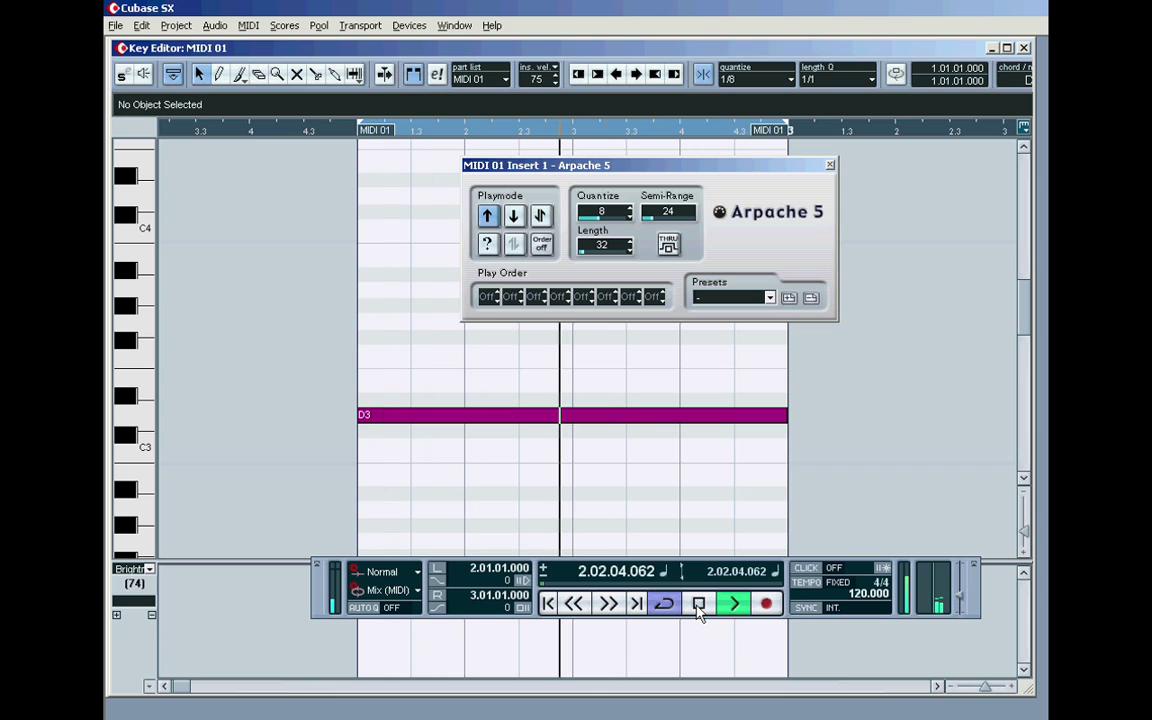
{"action": "left_click", "coordinate": [698, 607]}
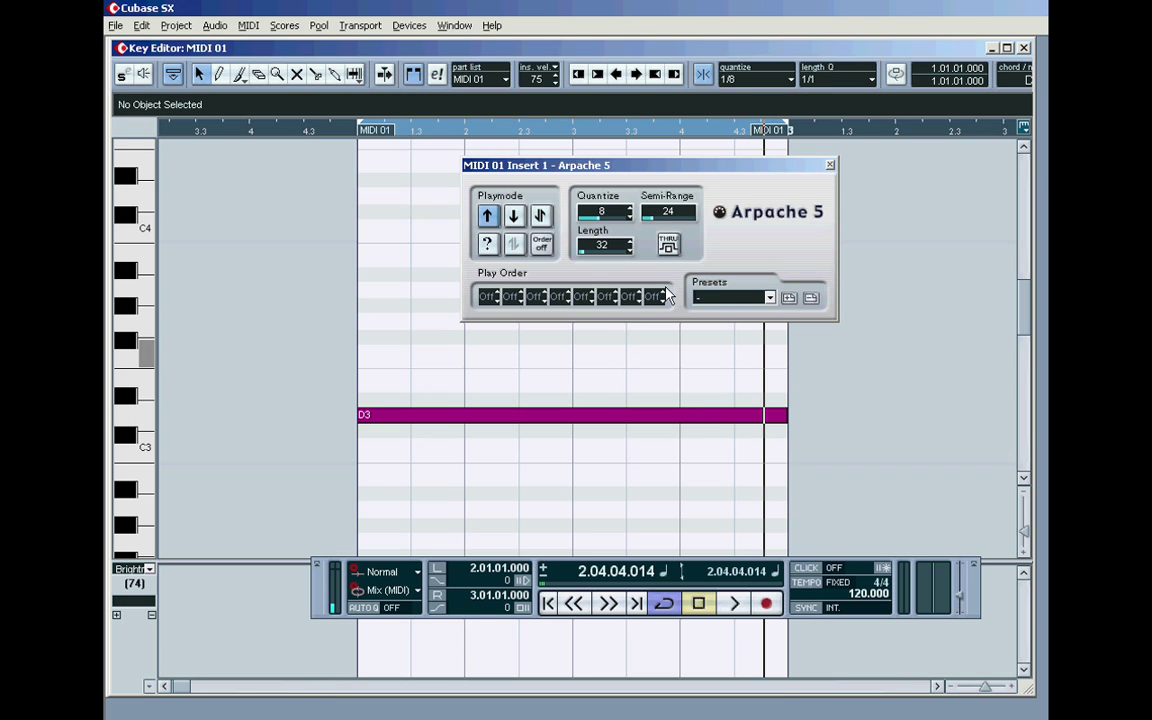
Set the Arpache 5 semi-range to 36 and play the D3 note through the upward arpeggio.
{"action": "left_click_drag", "start_coordinate": [655, 228], "coordinate": [640, 240]}
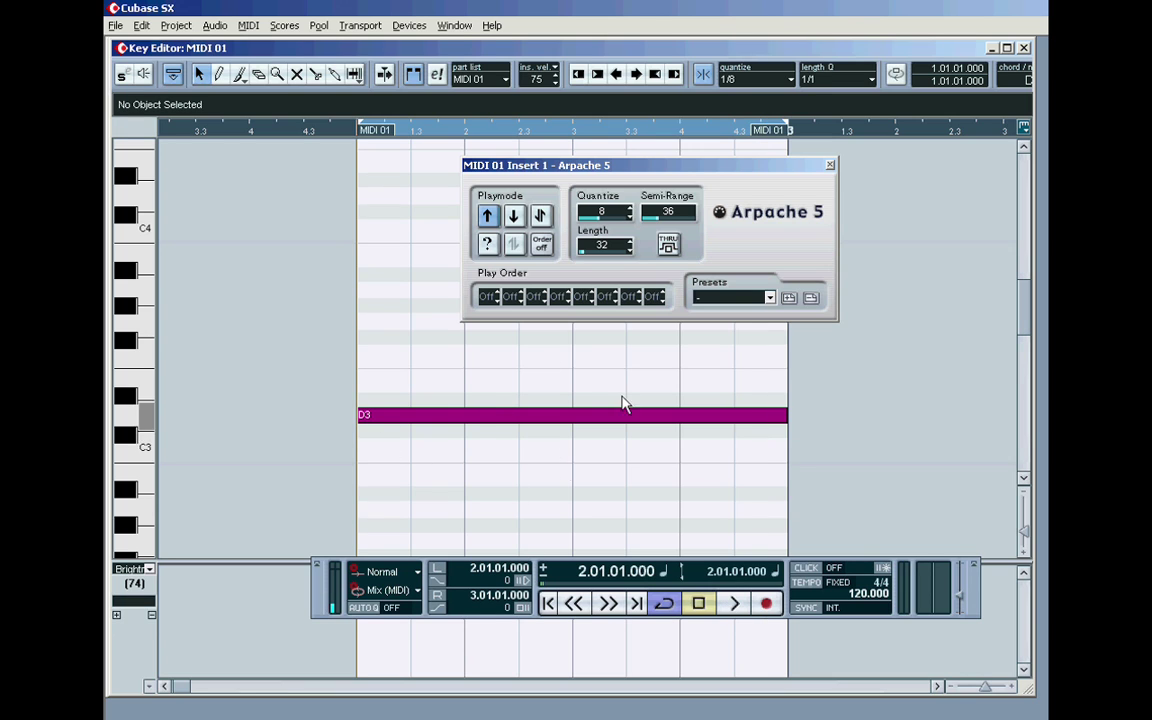
{"action": "left_click", "coordinate": [735, 605]}
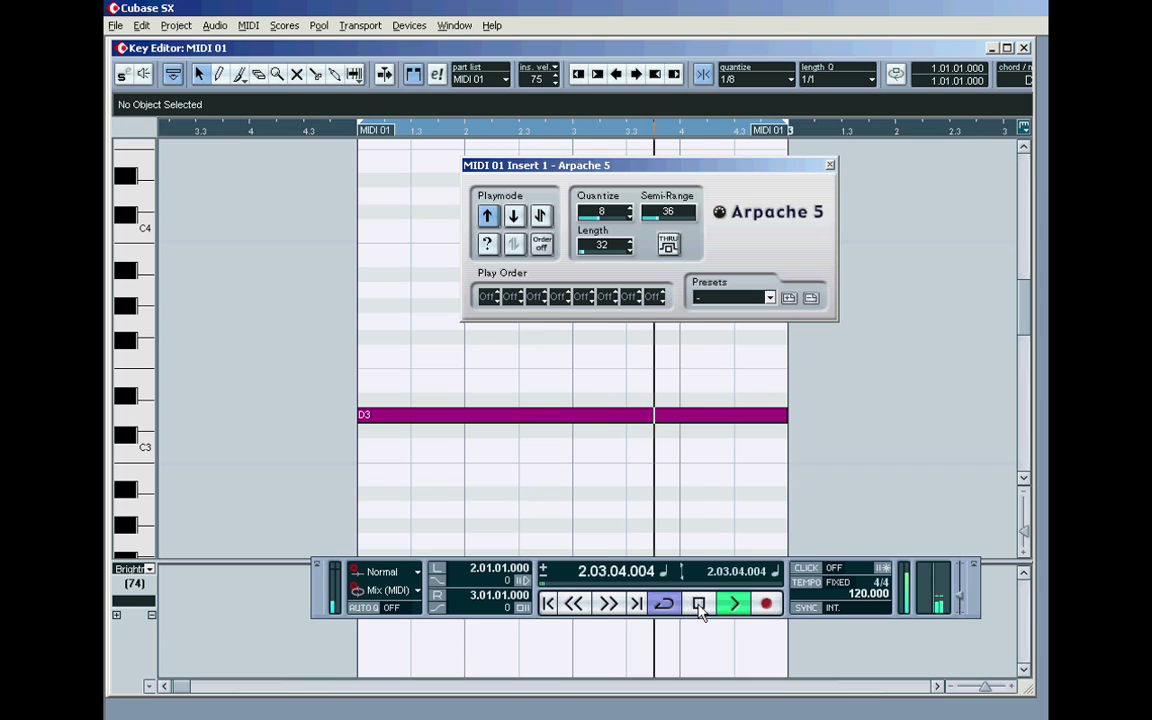
{"action": "left_click", "coordinate": [699, 605]}
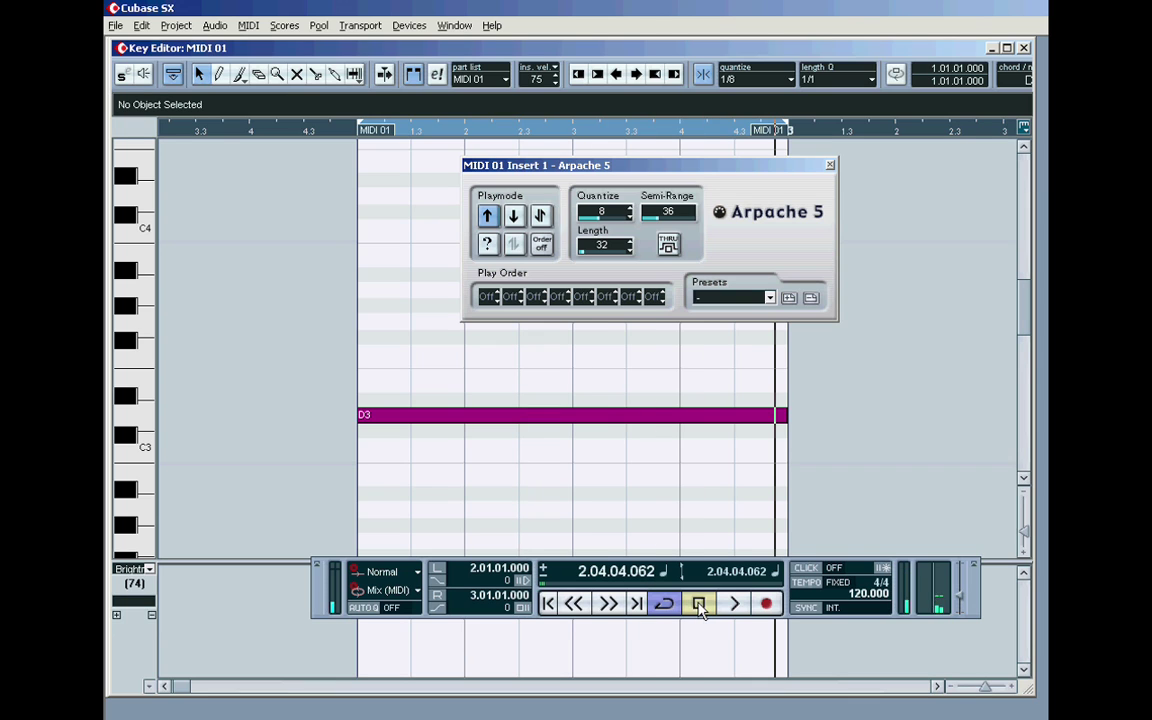
Switch the Arpache 5 playmode to downward and audition the D3 note from the left locator at semi-range 36.
{"action": "left_click", "coordinate": [514, 217]}
{"action": "left_click", "coordinate": [437, 568]}
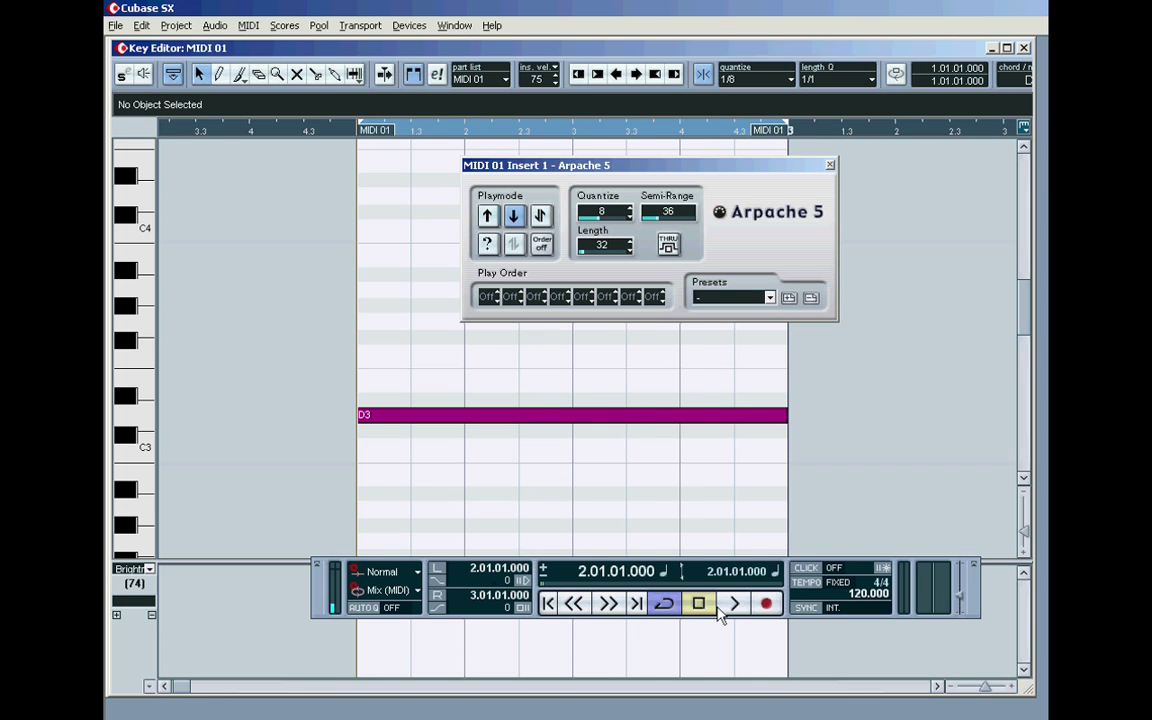
{"action": "key", "text": "space"}
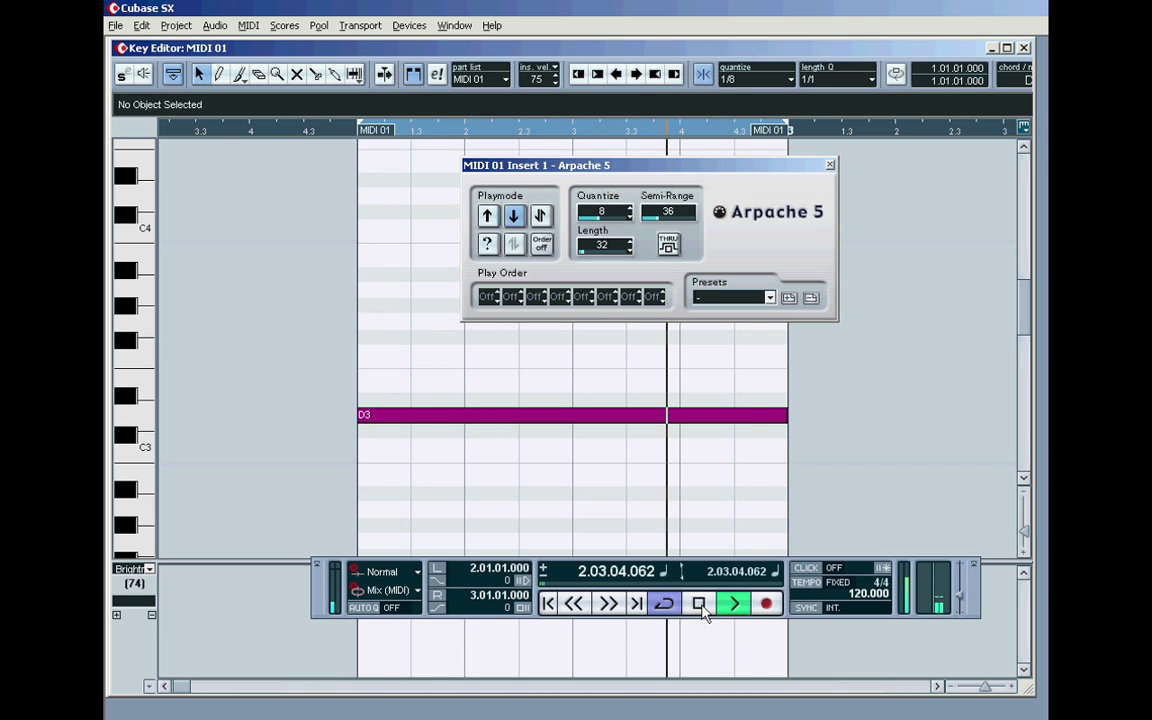
{"action": "left_click", "coordinate": [699, 605]}
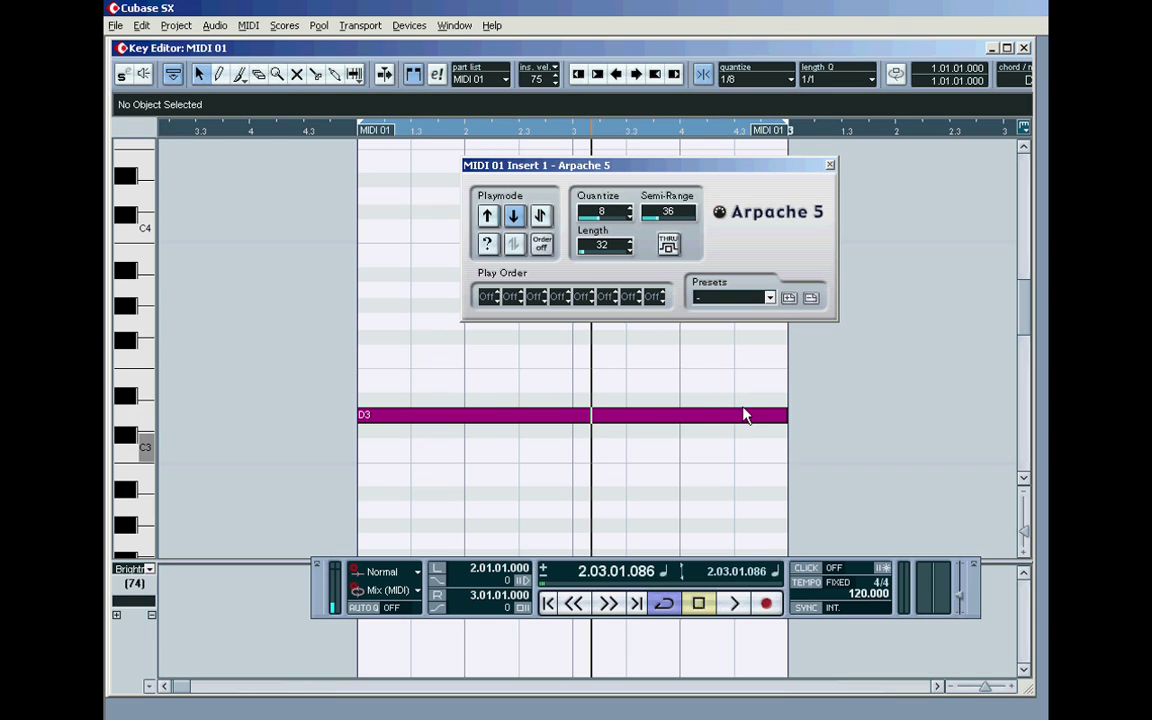
Set the Arpache 5 semi-range to 24 and audition the D3 note downward at a fixed tempo of 100.
{"action": "left_click_drag", "start_coordinate": [658, 221], "coordinate": [624, 245]}
{"action": "double_click", "coordinate": [860, 594]}
{"action": "type", "text": "1"}
{"action": "key", "text": "Return"}
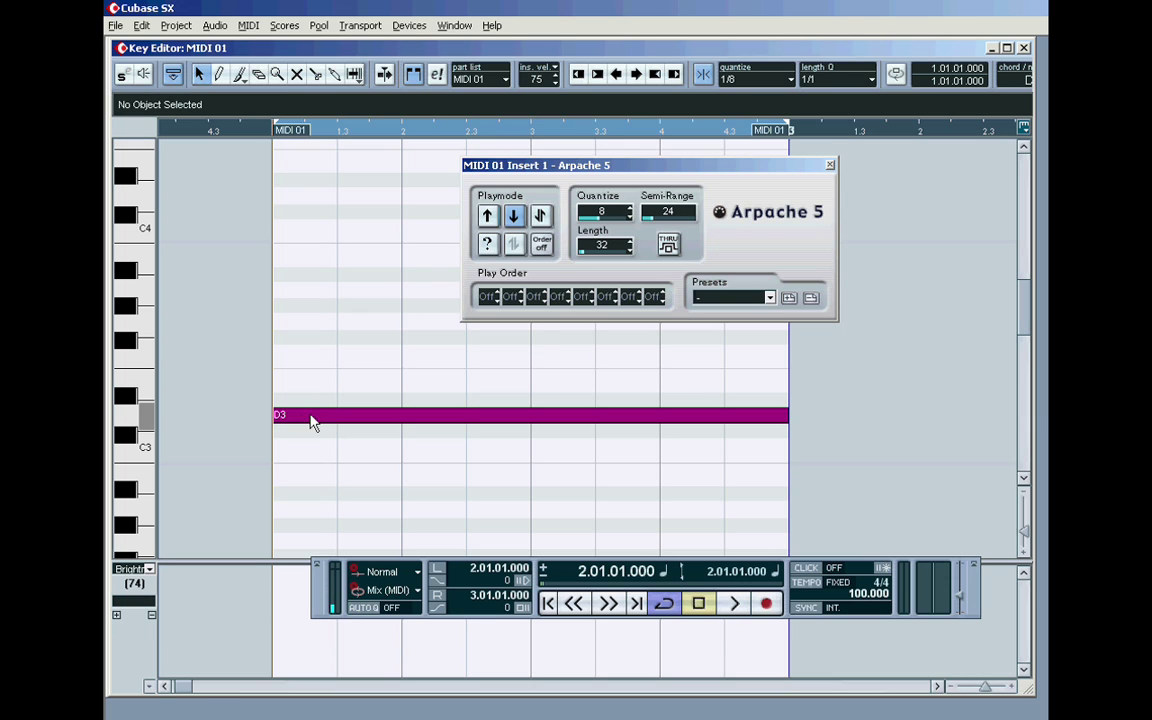
{"action": "key", "text": "space"}
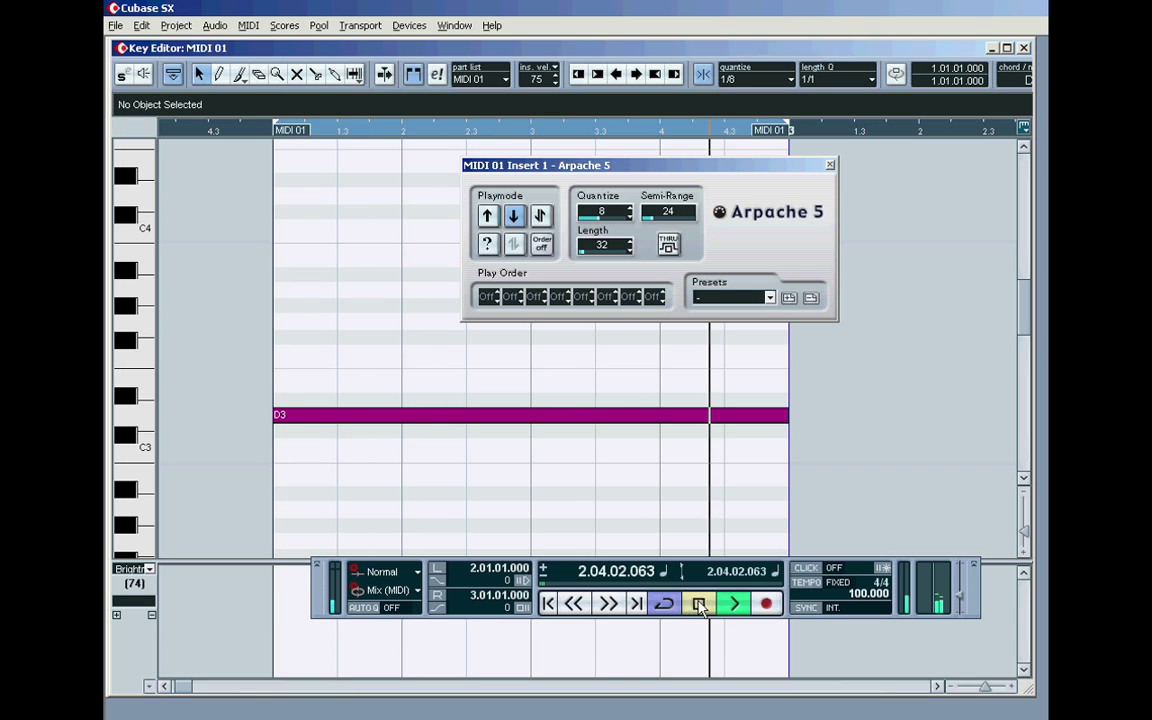
{"action": "left_click", "coordinate": [699, 604]}
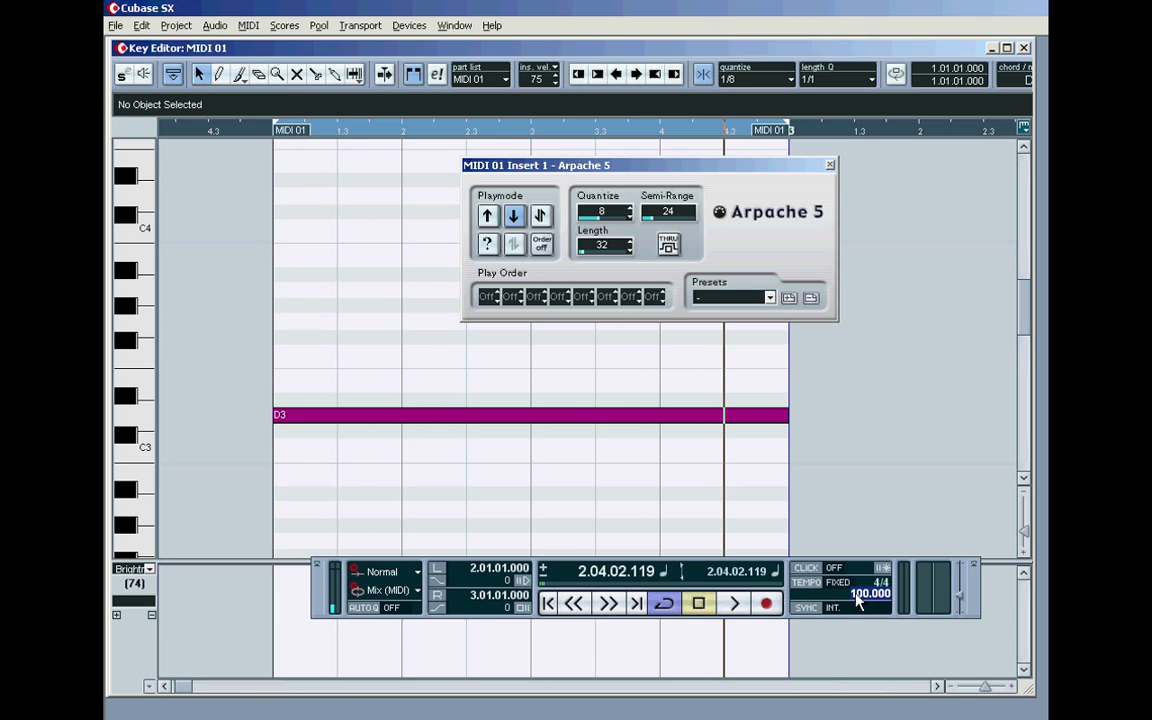
Set the fixed tempo to 50 and audition the D3 note from the left locator through the downward arpeggio.
{"action": "type", "text": "50"}
{"action": "key", "text": "Return"}
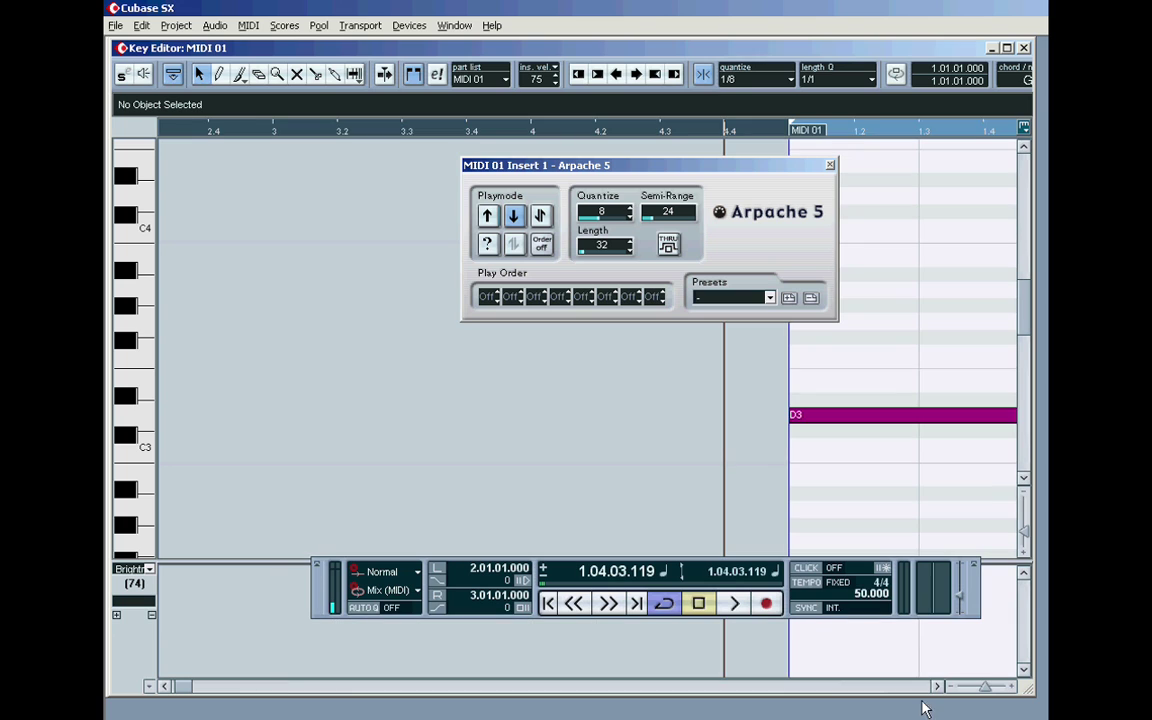
{"action": "left_click", "coordinate": [951, 688]}
{"action": "left_click", "coordinate": [951, 688]}
{"action": "left_click", "coordinate": [951, 688]}
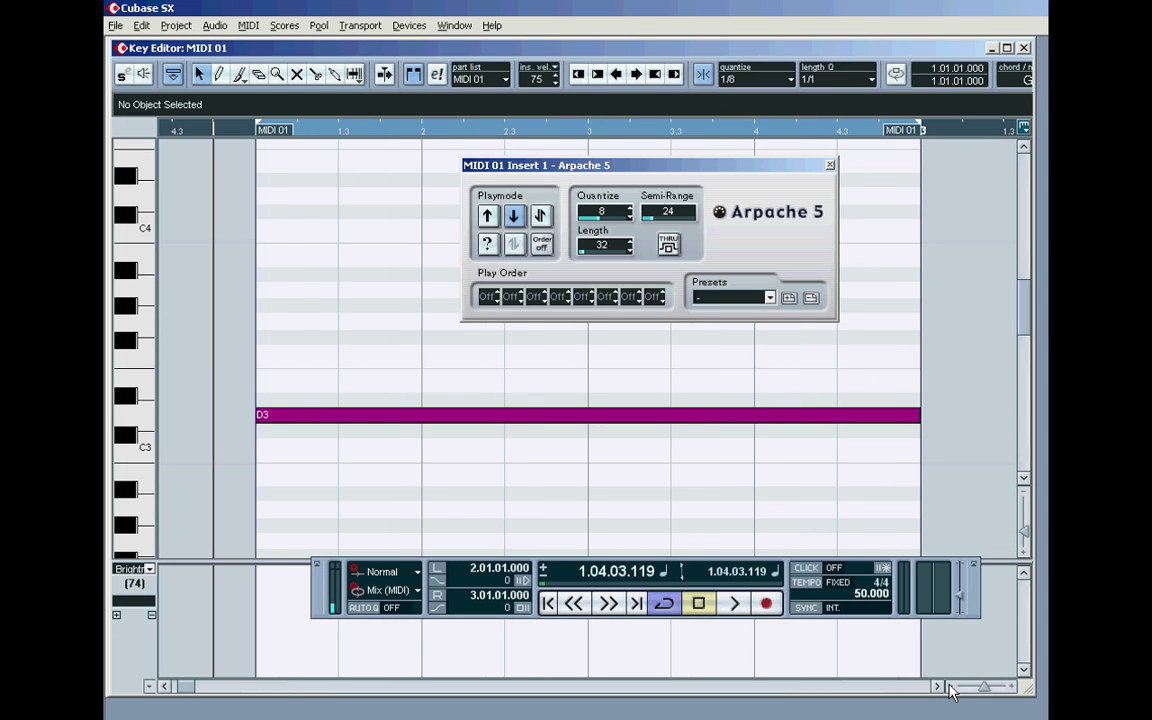
{"action": "left_click", "coordinate": [440, 569]}
{"action": "left_click", "coordinate": [735, 604]}
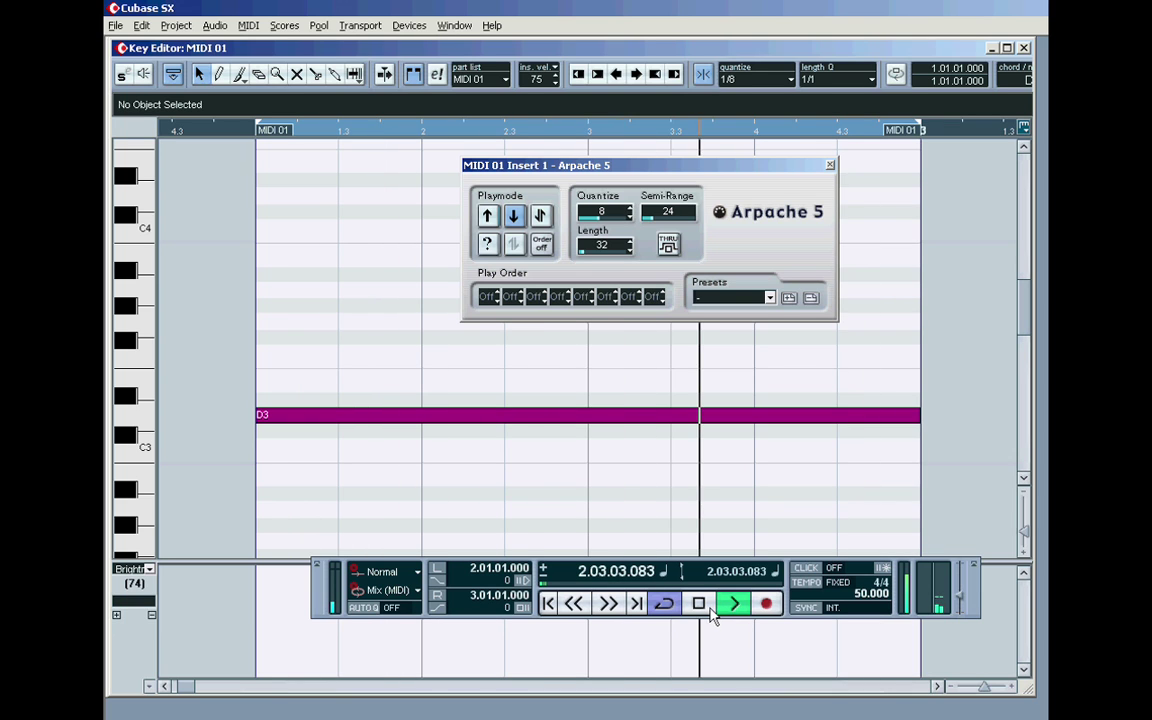
{"action": "left_click", "coordinate": [704, 608]}
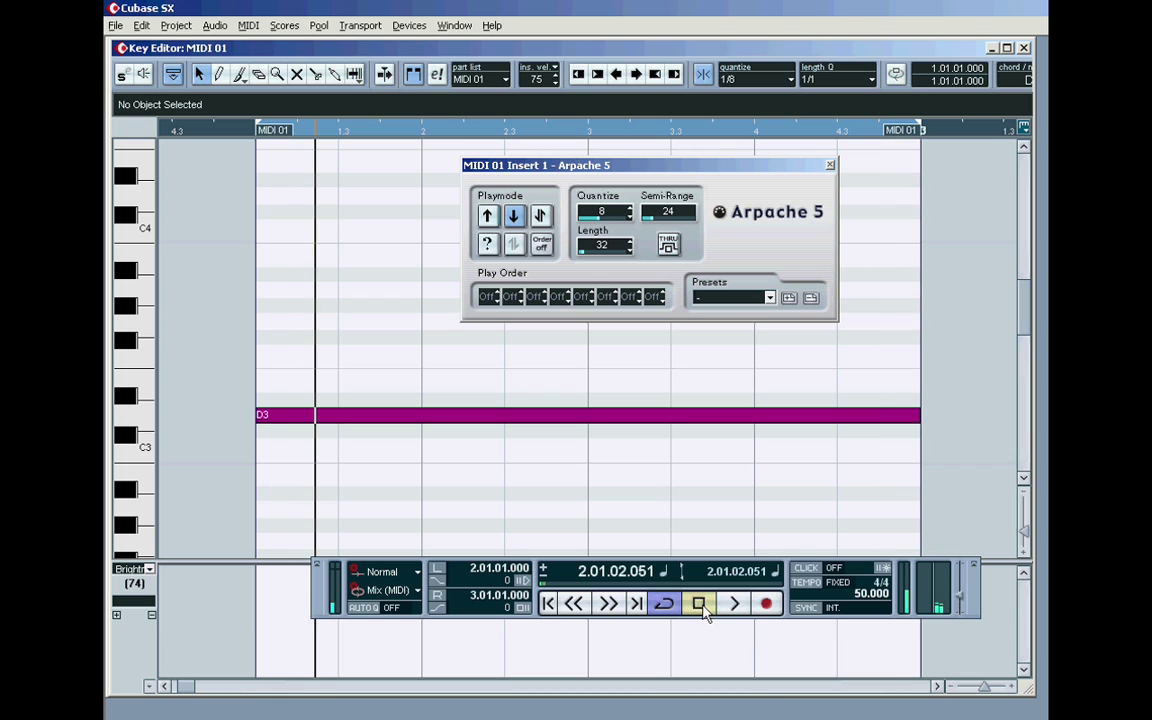
Switch the Arpache 5 playmode to upward, play the D3 note at semi-range 24 and stop playback.
{"action": "left_click", "coordinate": [487, 215]}
{"action": "left_click", "coordinate": [698, 603]}
{"action": "left_click", "coordinate": [733, 603]}
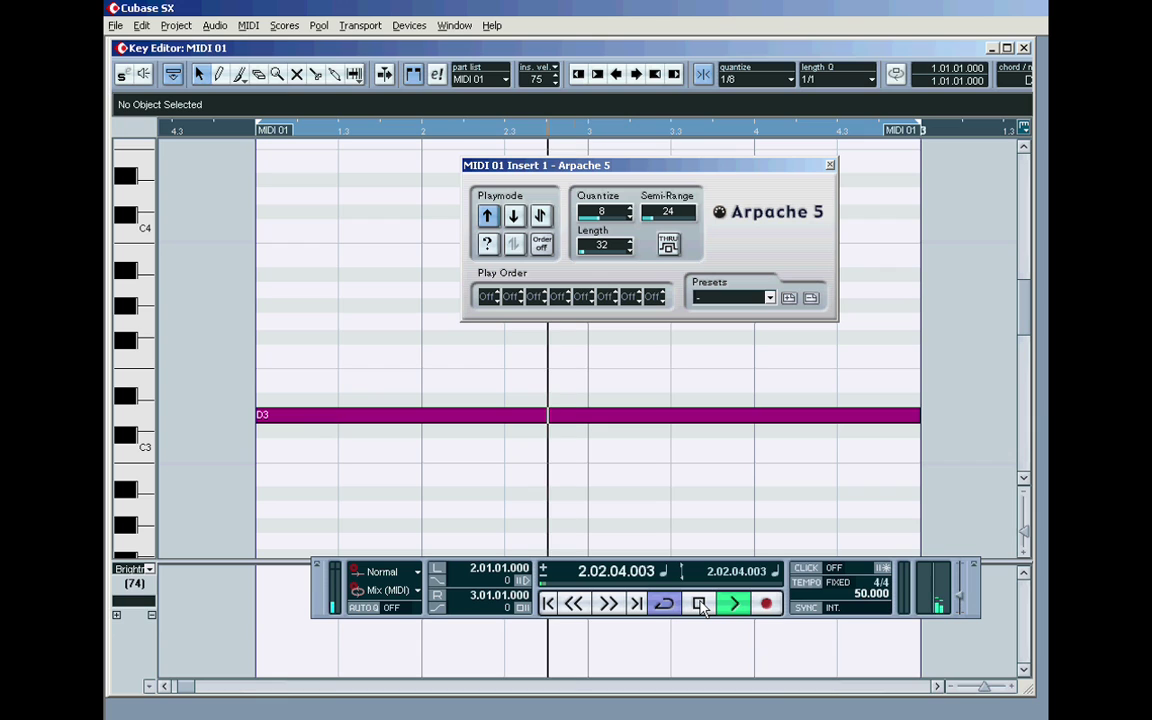
{"action": "left_click", "coordinate": [699, 604]}
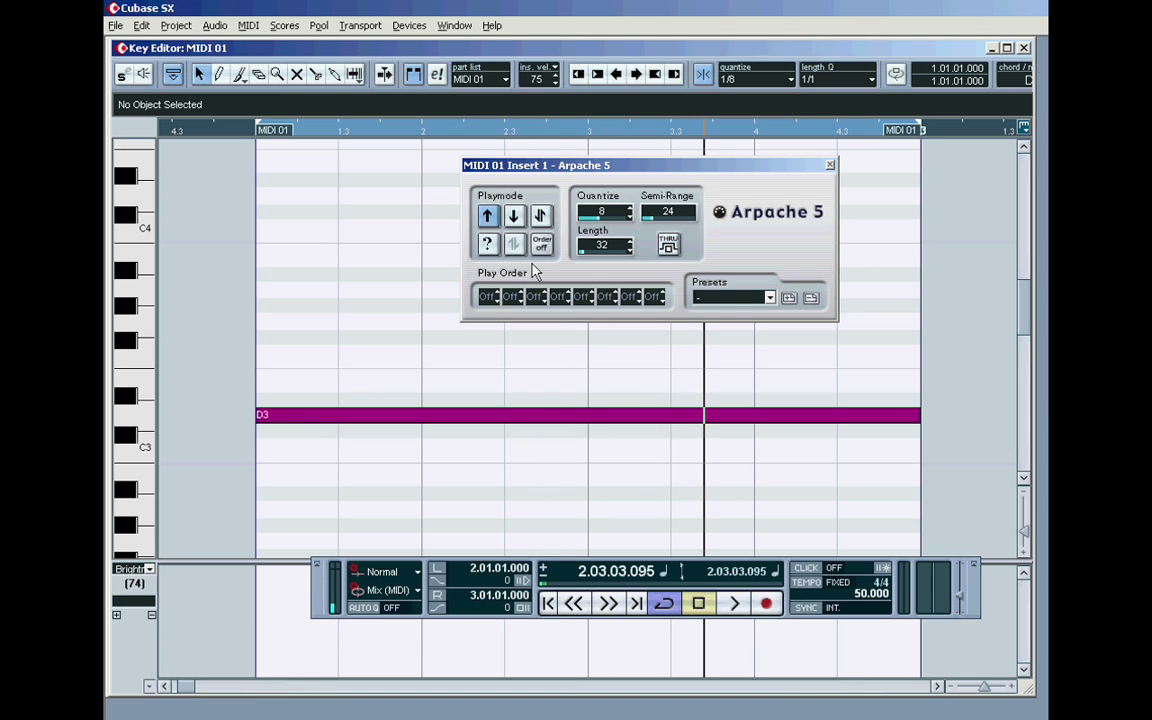
Switch the Arpache 5 playmode to downward and back to upward, and raise the semi-range.
{"action": "left_click", "coordinate": [514, 218]}
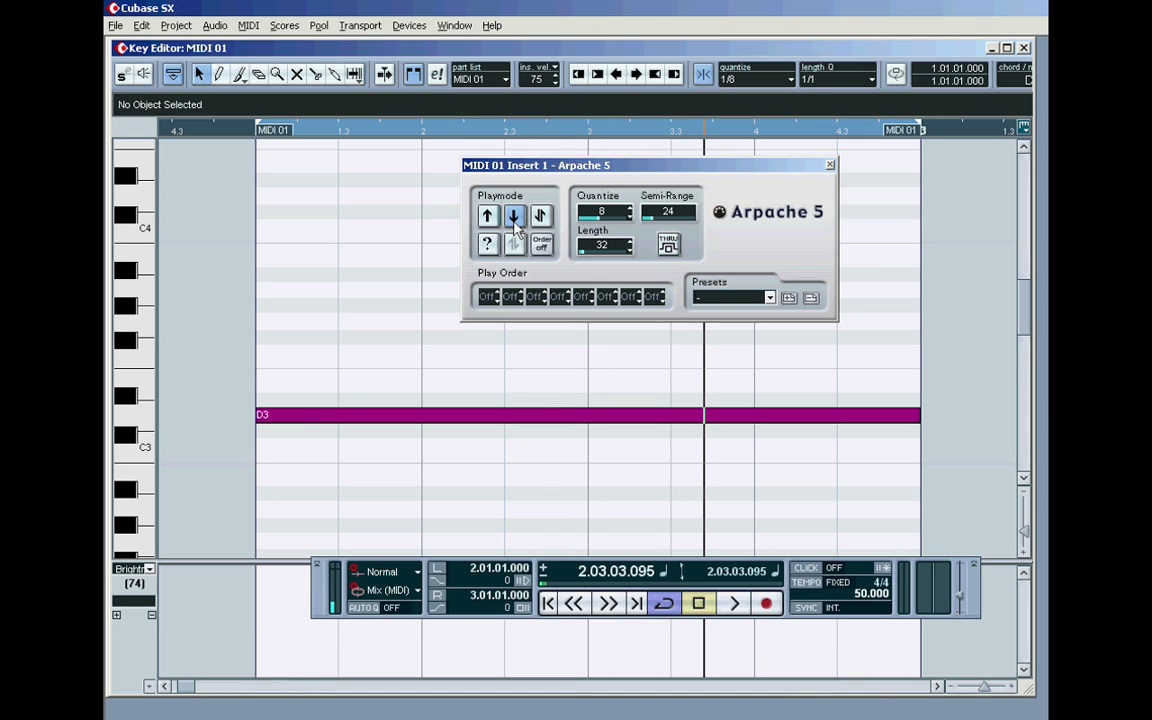
{"action": "left_click", "coordinate": [512, 220]}
{"action": "left_click", "coordinate": [487, 216]}
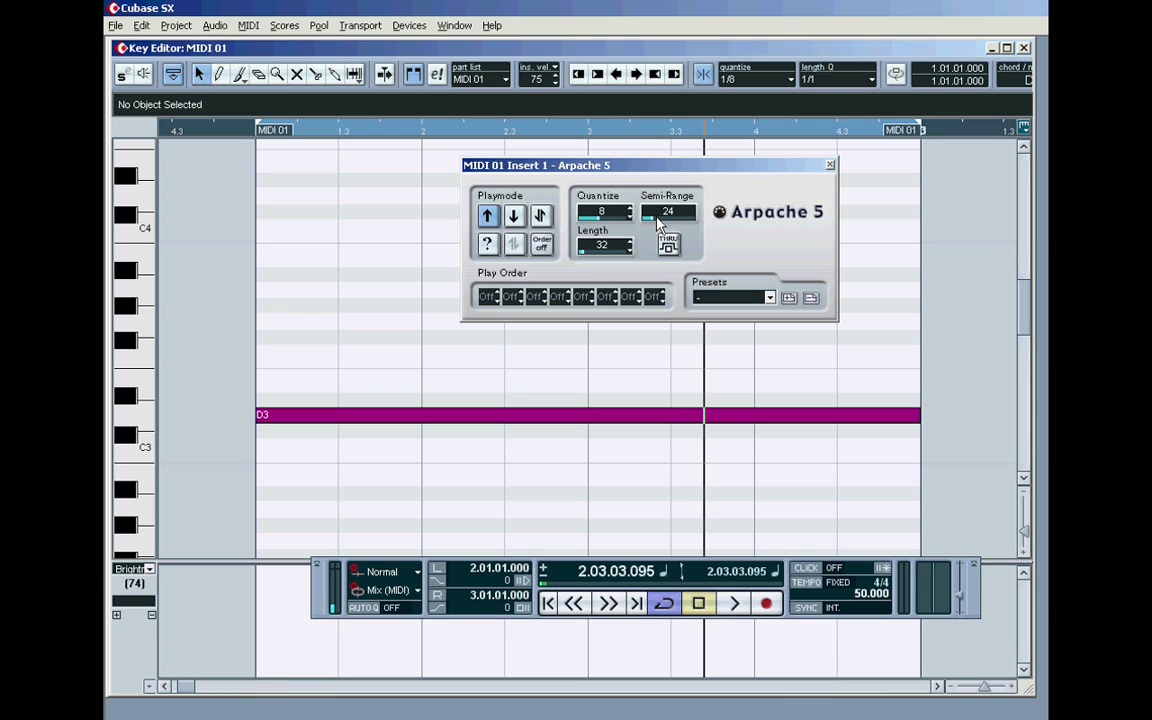
{"action": "mouse_move", "coordinate": [655, 225]}
{"action": "left_mouse_down"}
{"action": "mouse_move", "coordinate": [610, 240]}
{"action": "mouse_move", "coordinate": [638, 238]}
{"action": "left_mouse_up"}
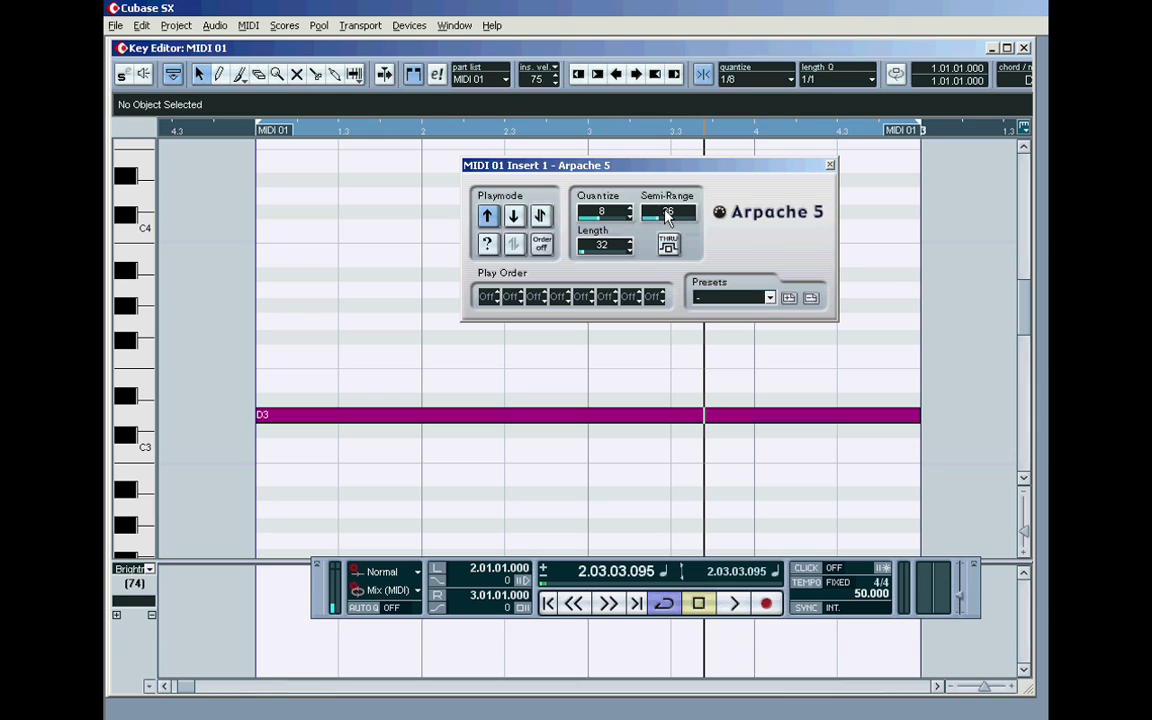